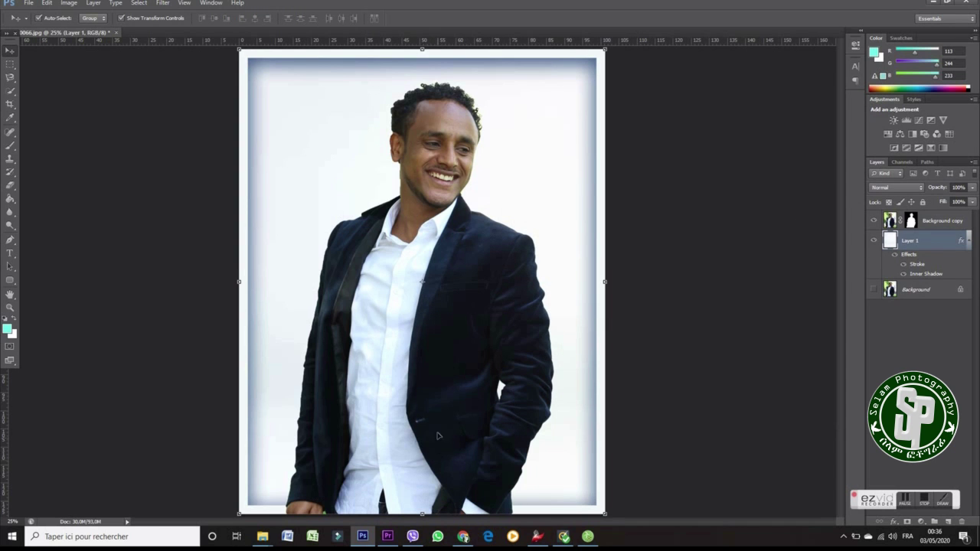
Scale the cut-out man layer down to about 95.5% so it fits inside the white frame, and apply the transform.
click(438, 280)
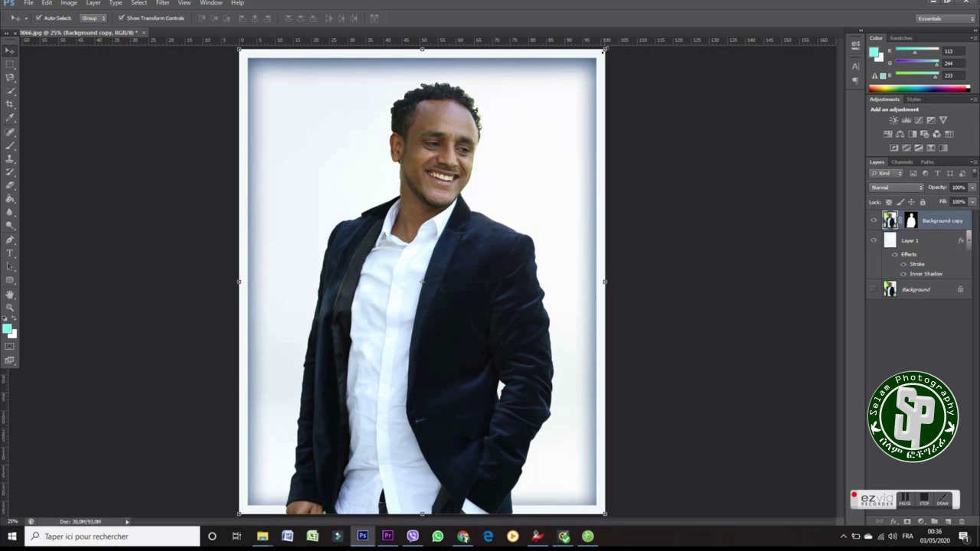
key(ctrl+t)
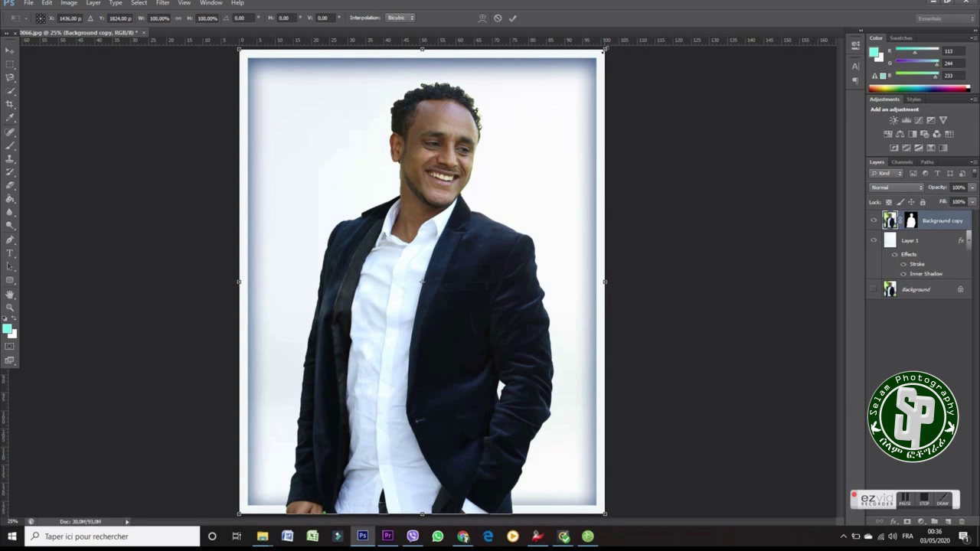
drag(601, 53, 597, 59)
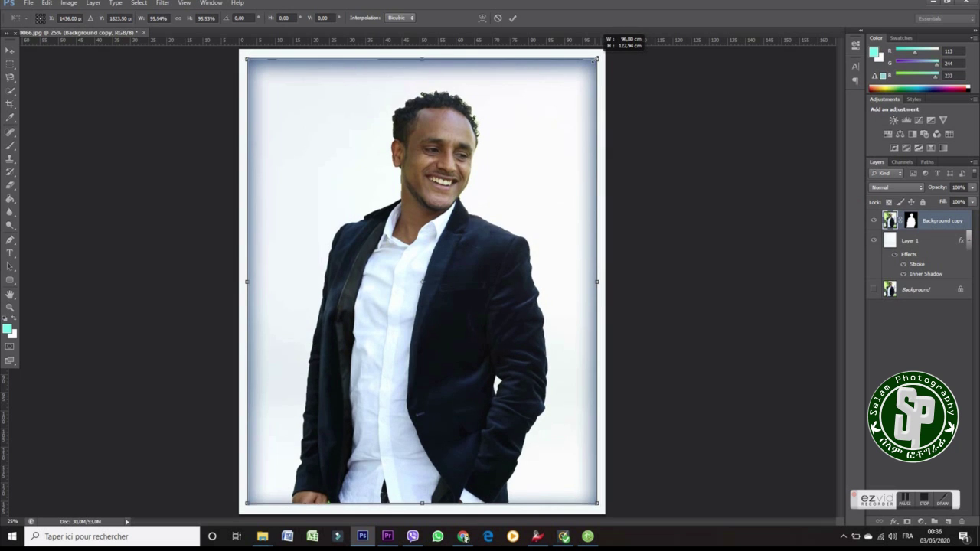
click(512, 18)
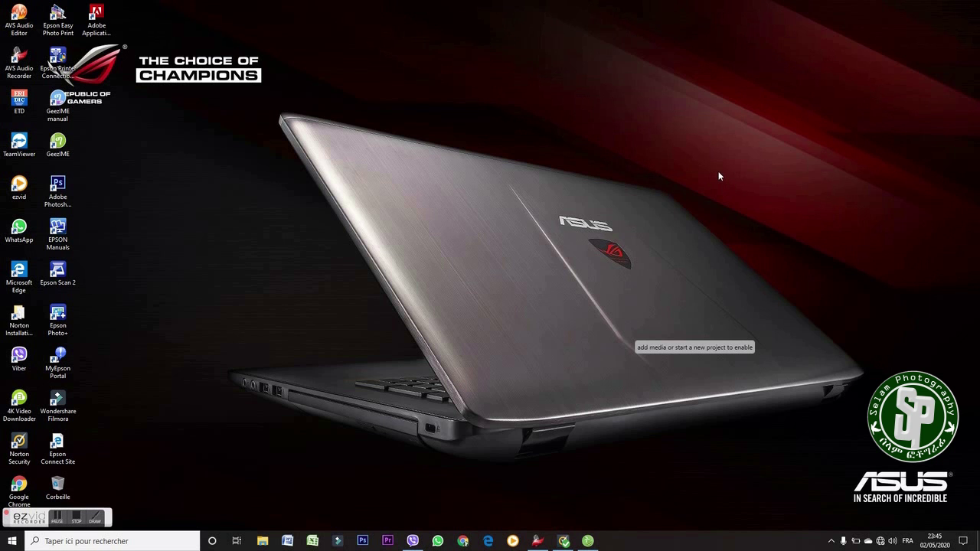
Start Photoshop and open the image IMG_0066 from the photoshop folder in Vidéos.
double_click(69, 182)
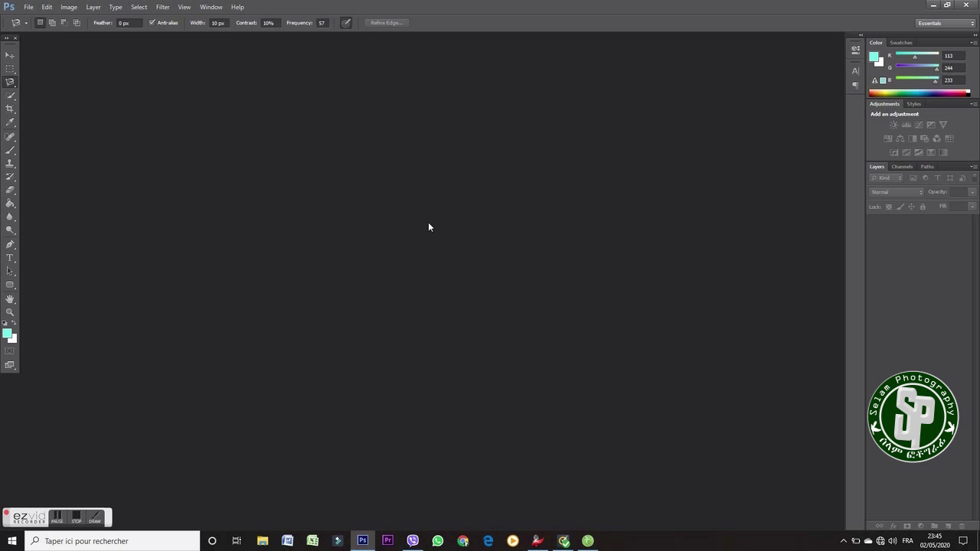
click(29, 6)
click(29, 7)
click(29, 7)
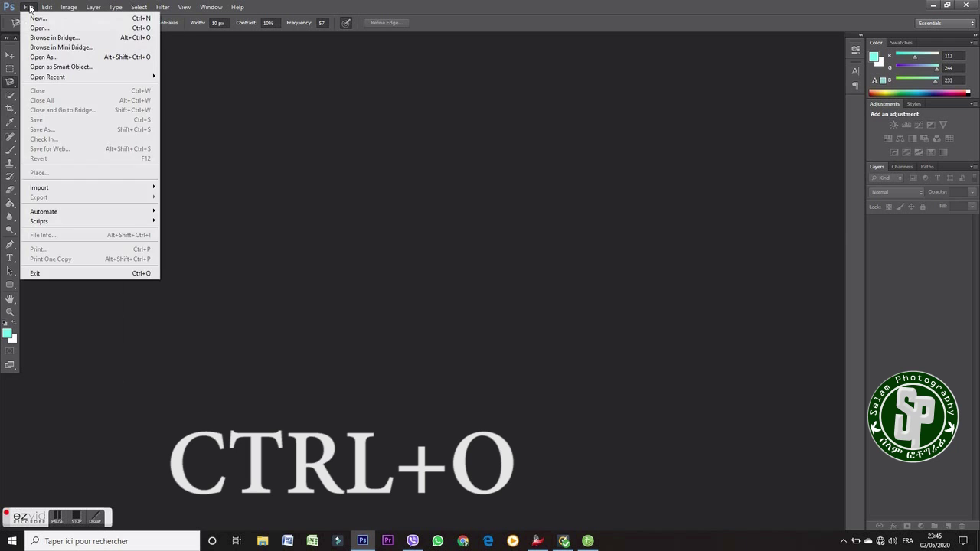
click(38, 28)
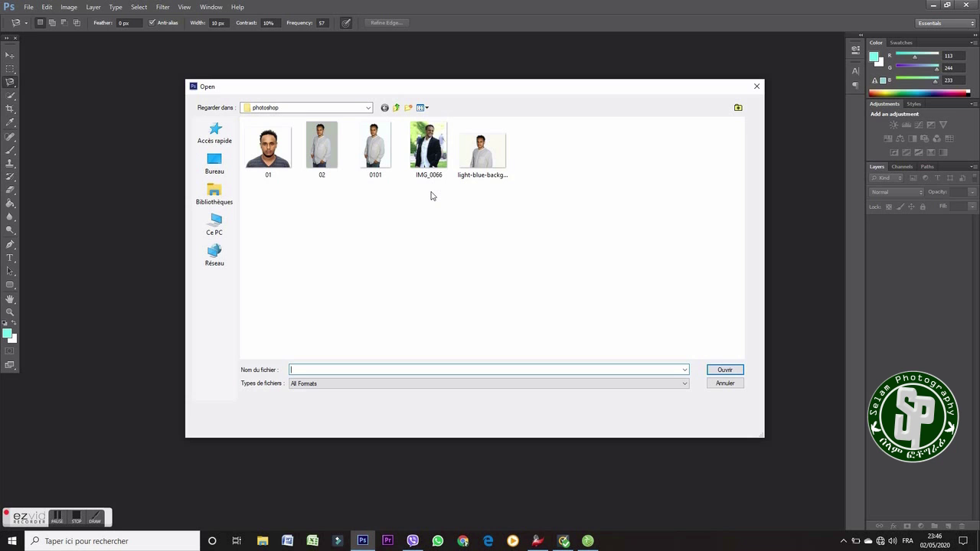
click(214, 226)
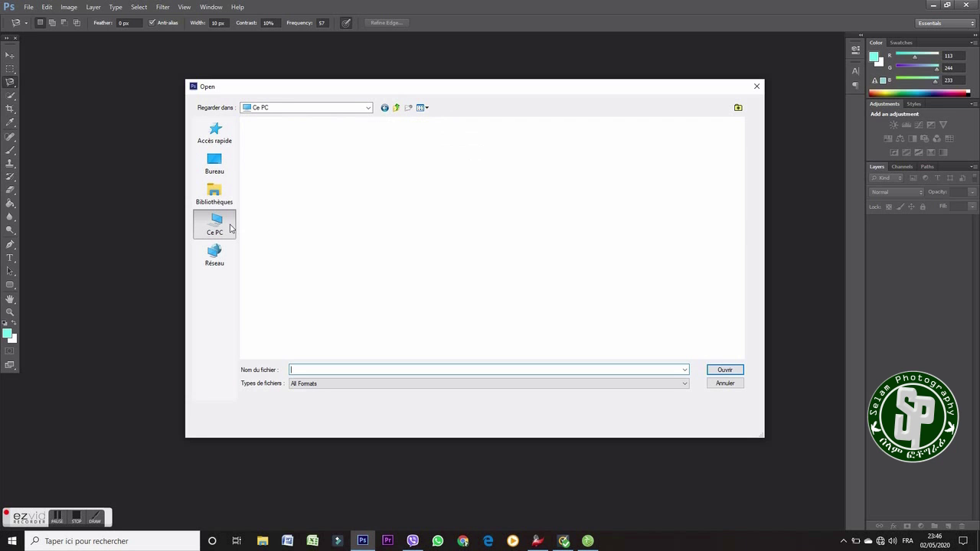
double_click(595, 161)
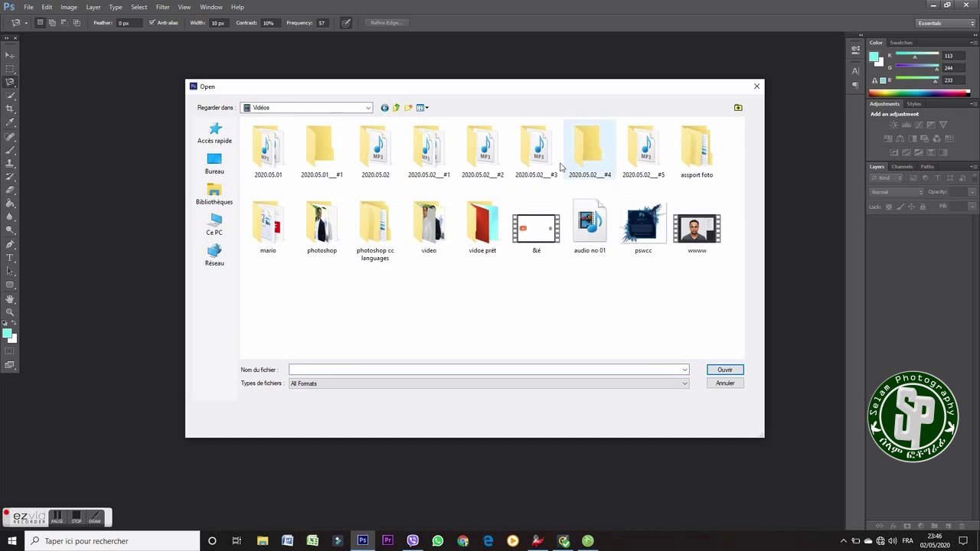
double_click(327, 232)
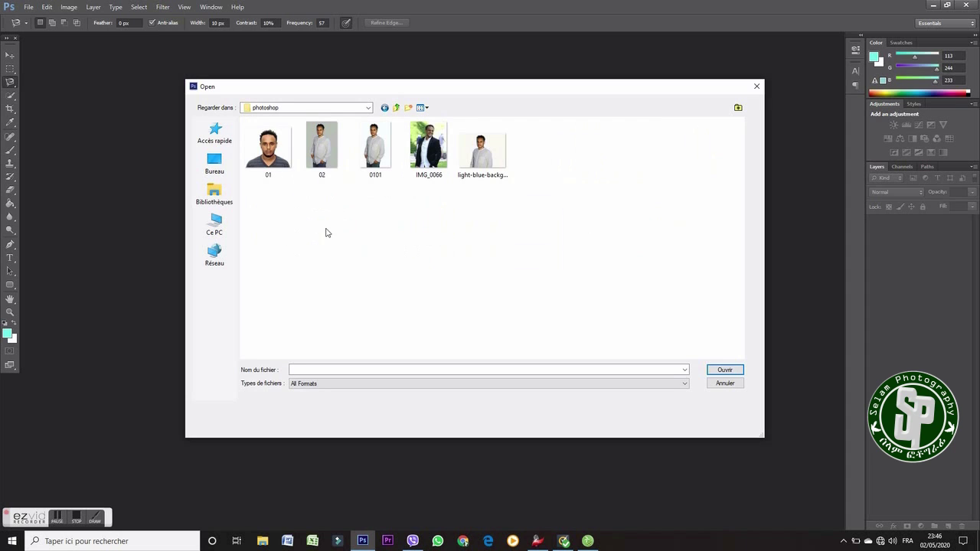
click(428, 143)
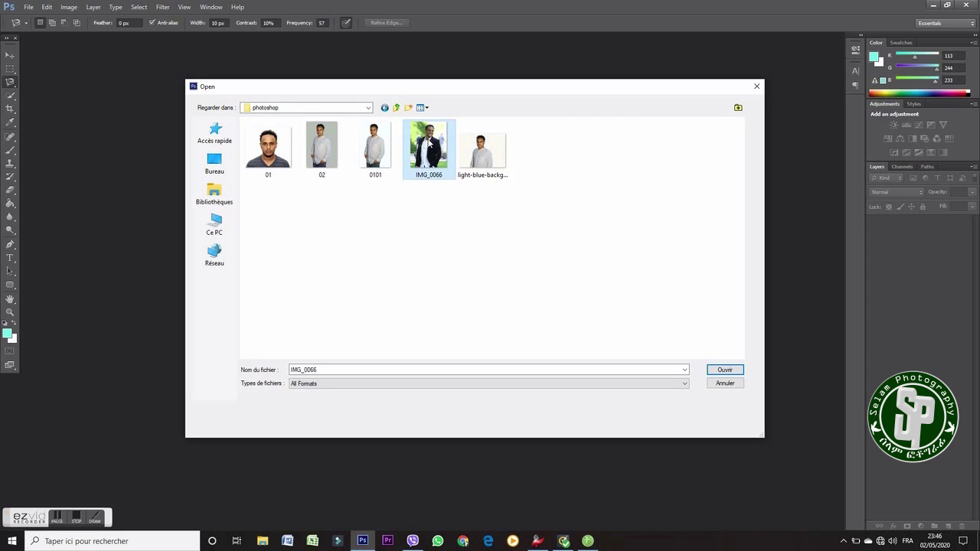
click(729, 373)
click(725, 372)
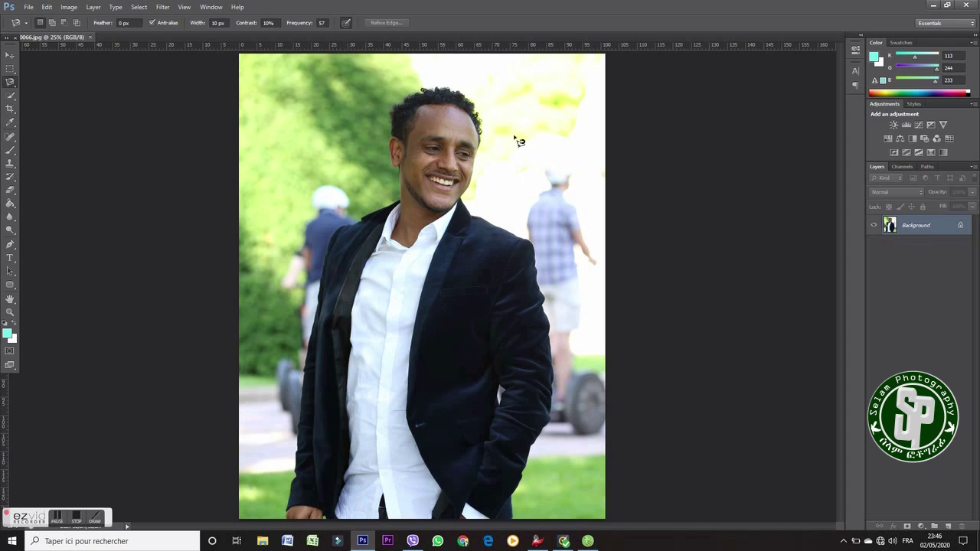
click(10, 55)
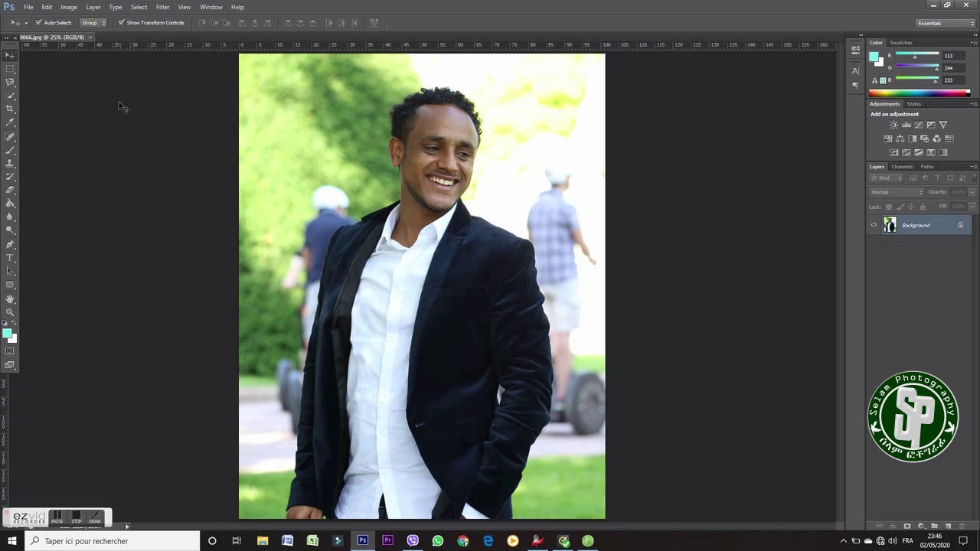
click(13, 96)
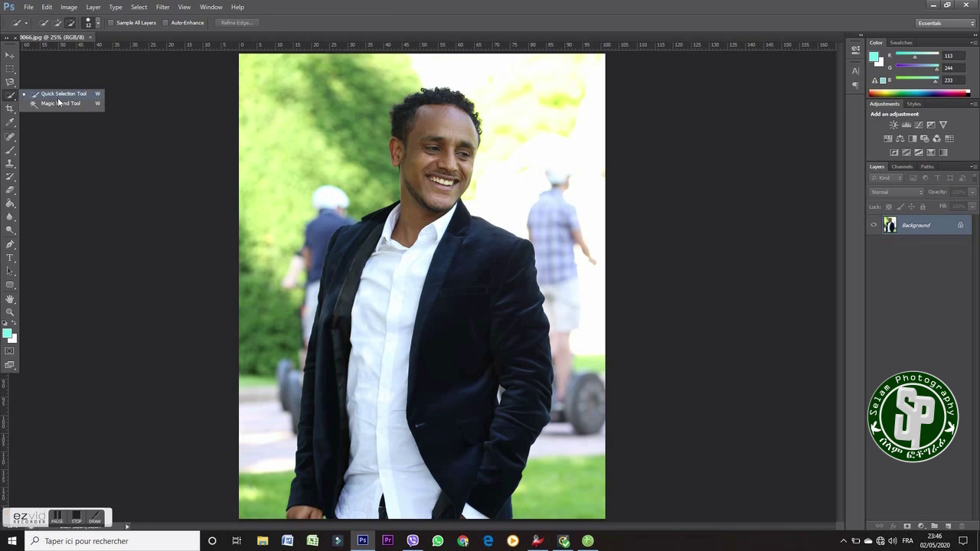
click(11, 96)
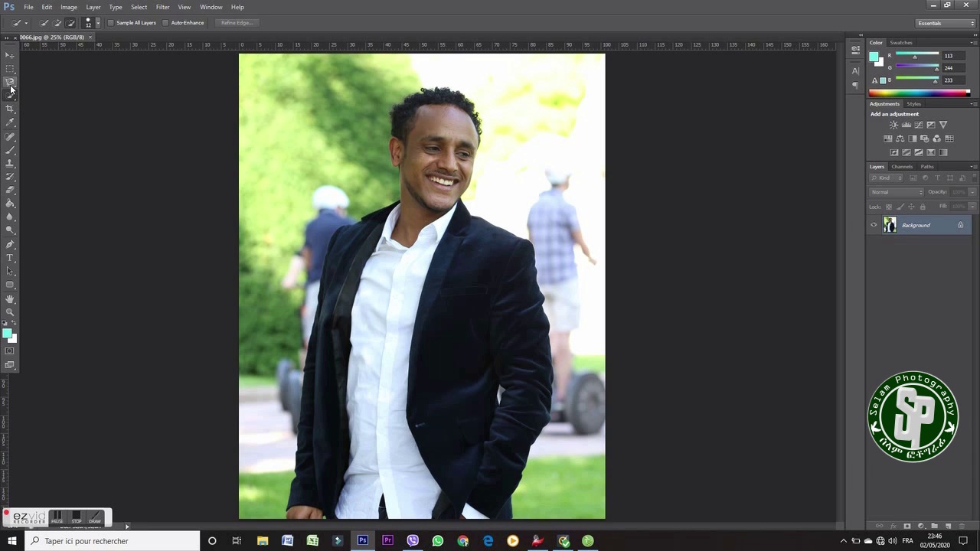
Trace the man's outline with the Magnetic Lasso Tool and close it along the photo's lower edge as a selection.
click(11, 84)
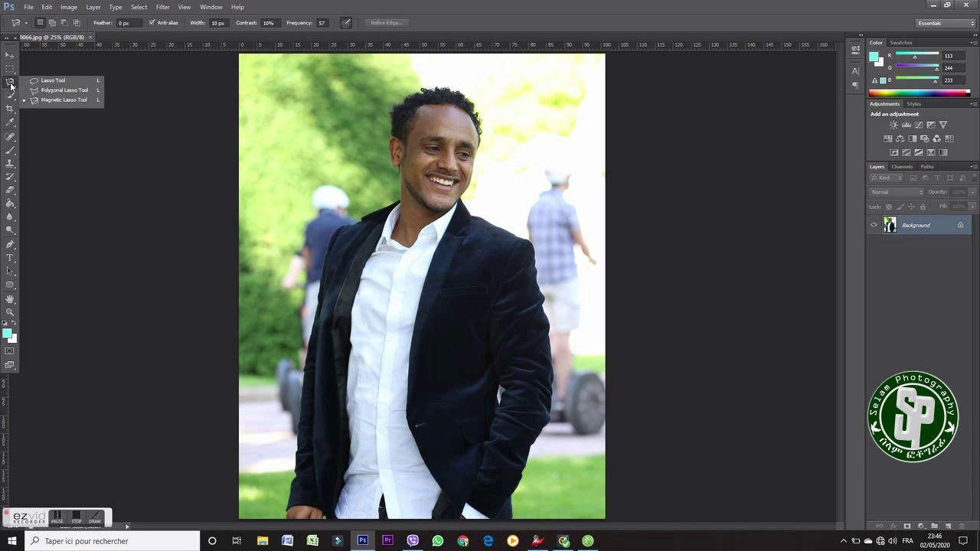
click(56, 100)
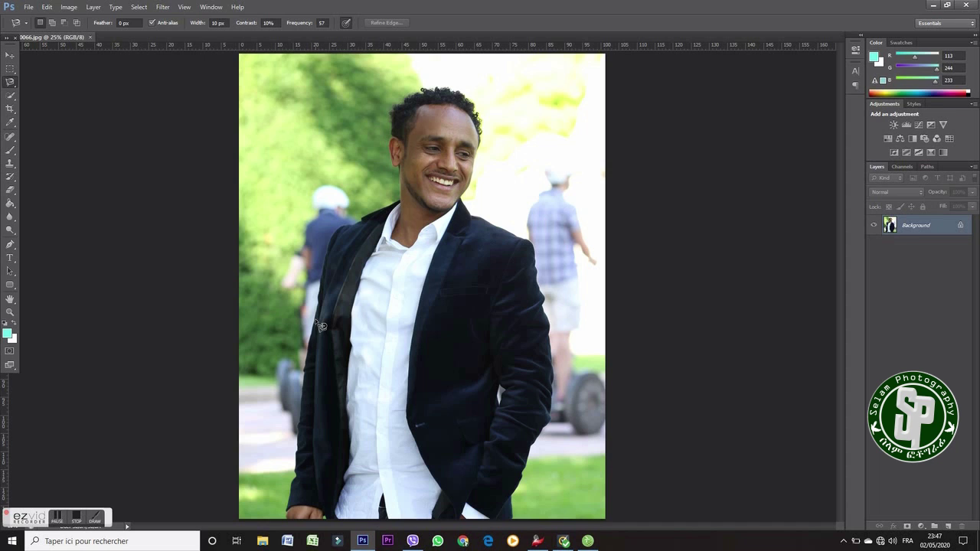
click(295, 492)
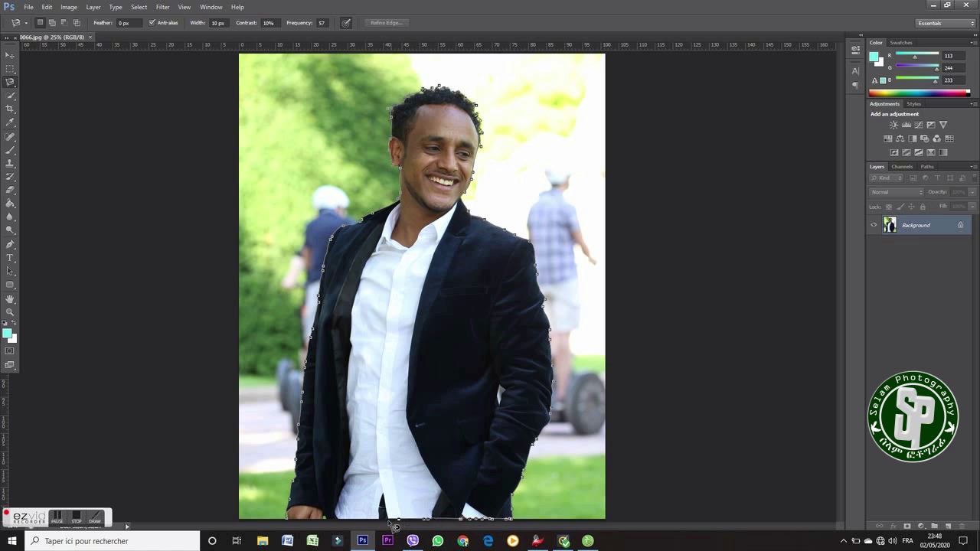
click(291, 525)
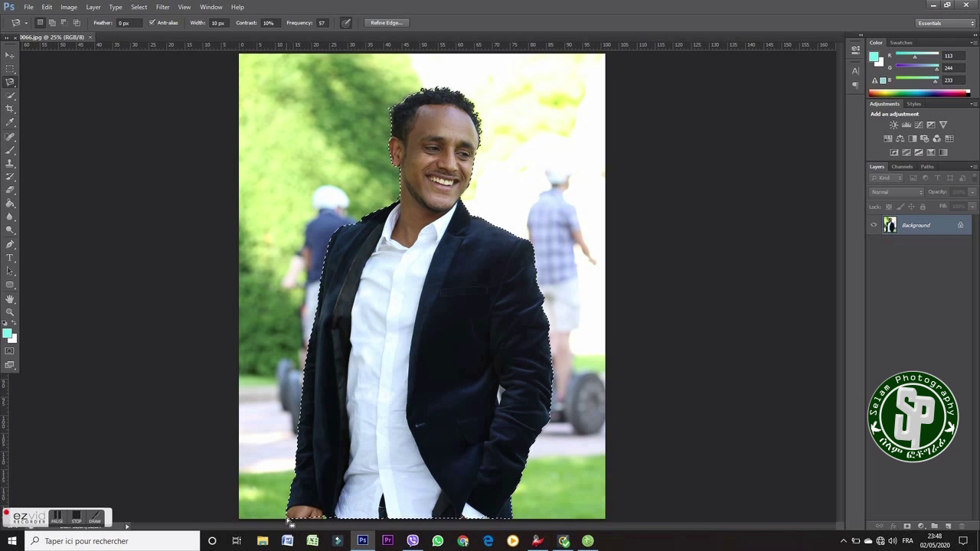
click(288, 518)
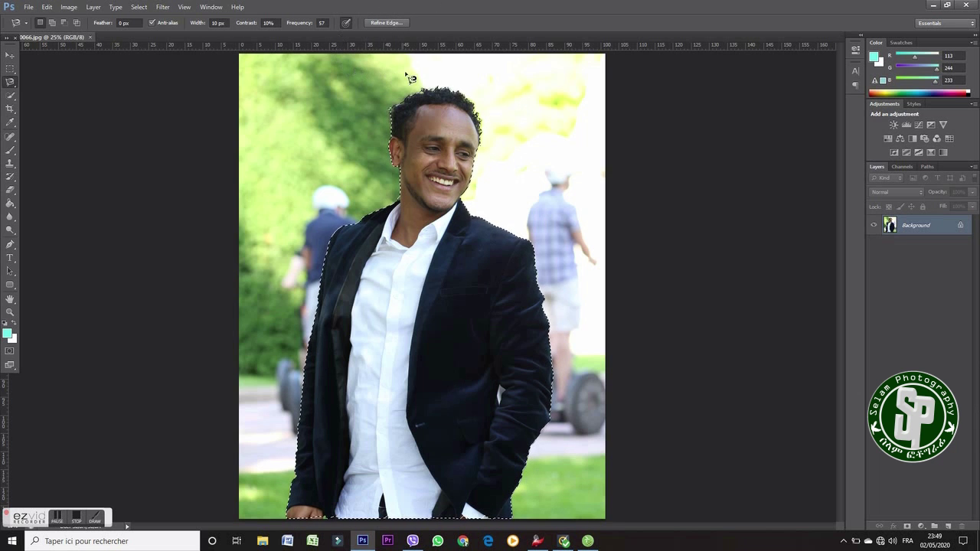
Refine the selection's edge with Smart Radius on, a radius of 11.3 px and a contrast of 3%.
click(387, 23)
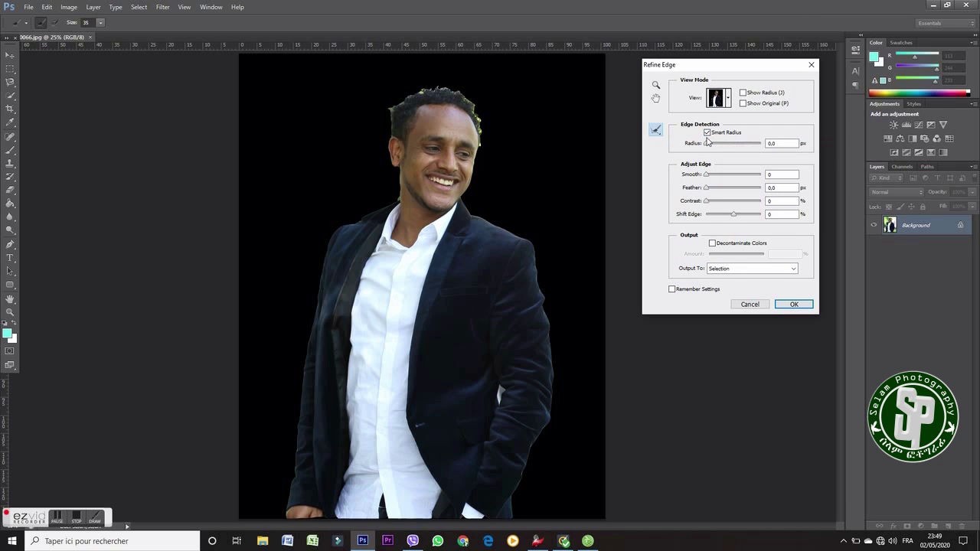
drag(706, 146, 714, 148)
click(706, 175)
click(705, 189)
key(Tab)
drag(714, 144, 729, 145)
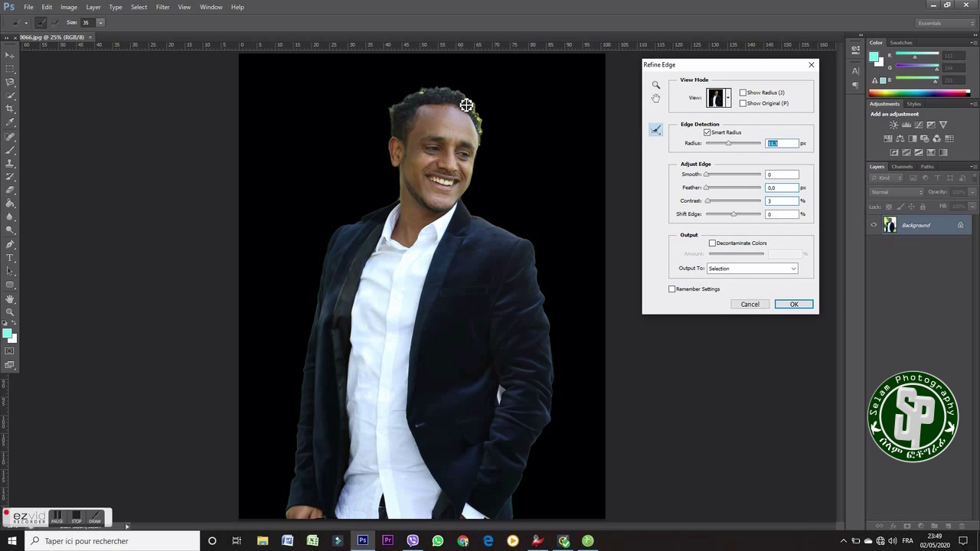
Brush around the man's hair and the lower sleeve edge with the Refine Radius Tool at size 74.
click(103, 24)
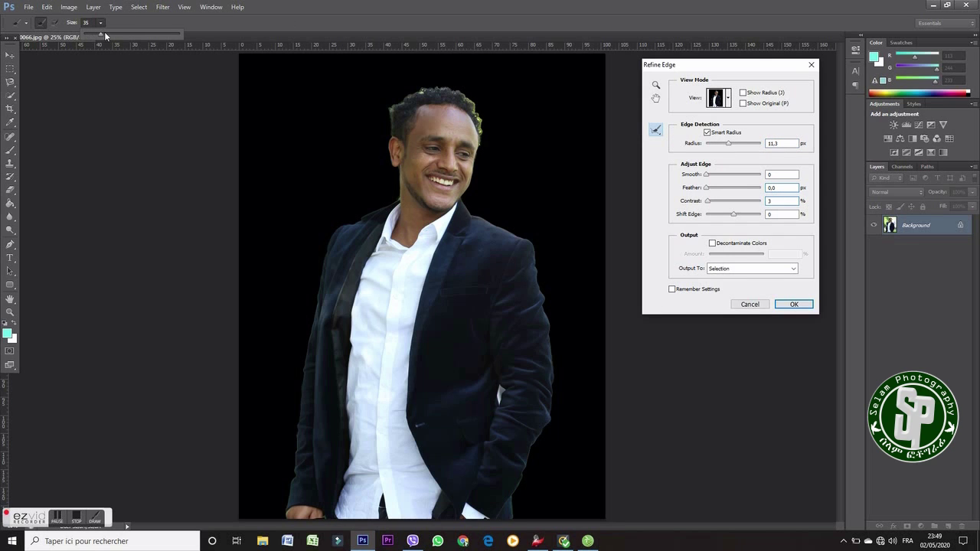
drag(110, 33, 118, 33)
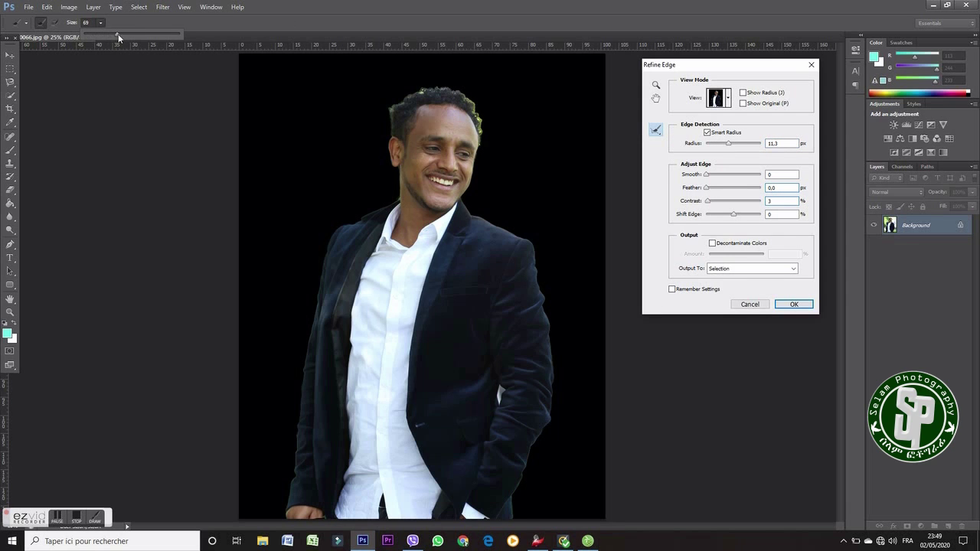
click(657, 131)
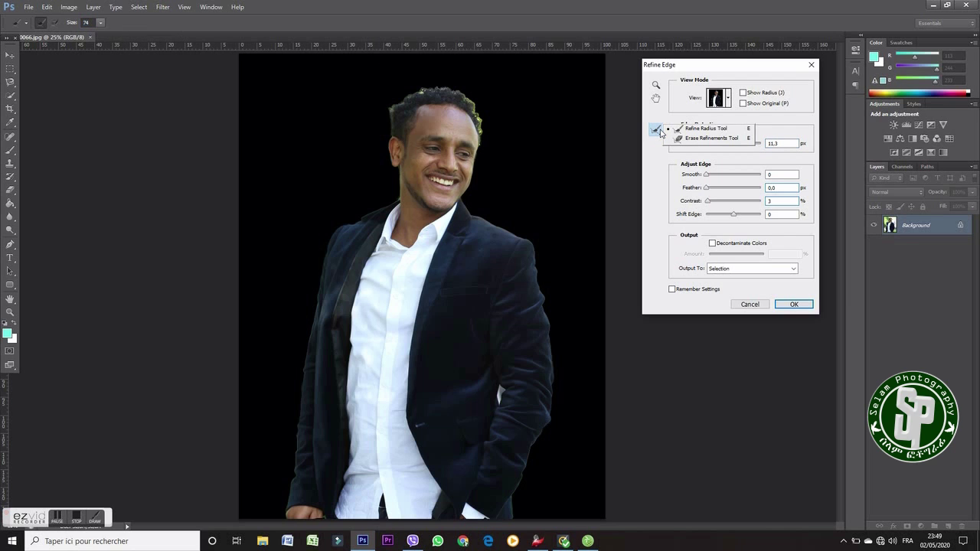
click(712, 131)
mouse_move(445, 89)
mouse_down()
mouse_move(433, 93)
mouse_move(463, 99)
mouse_move(481, 119)
mouse_move(483, 159)
mouse_move(482, 131)
mouse_move(453, 92)
mouse_move(400, 107)
mouse_up()
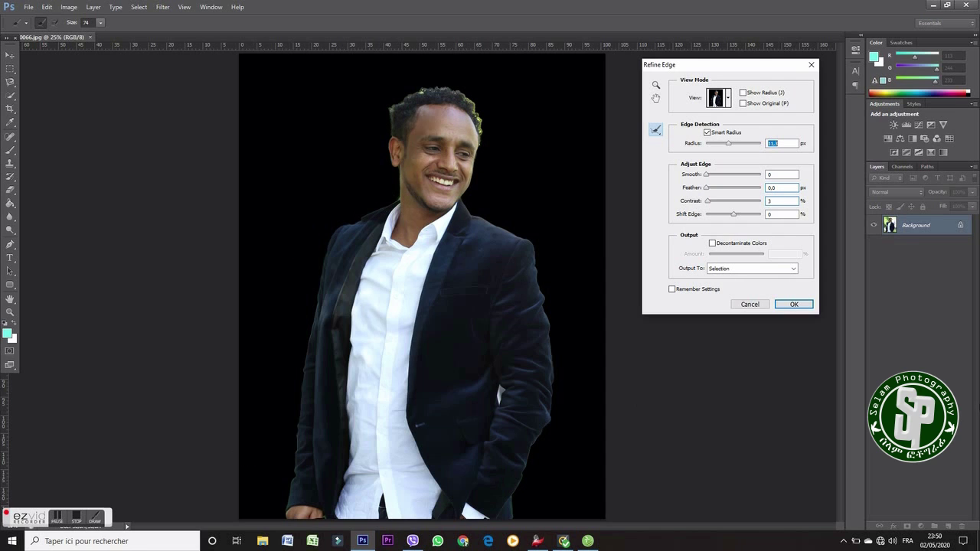
mouse_move(458, 93)
mouse_down()
mouse_move(479, 118)
mouse_move(481, 146)
mouse_up()
mouse_move(472, 113)
mouse_down()
mouse_move(467, 99)
mouse_move(478, 131)
mouse_up()
mouse_move(424, 91)
mouse_down()
mouse_move(456, 95)
mouse_move(419, 94)
mouse_move(397, 109)
mouse_move(397, 135)
mouse_move(416, 97)
mouse_move(402, 138)
mouse_up()
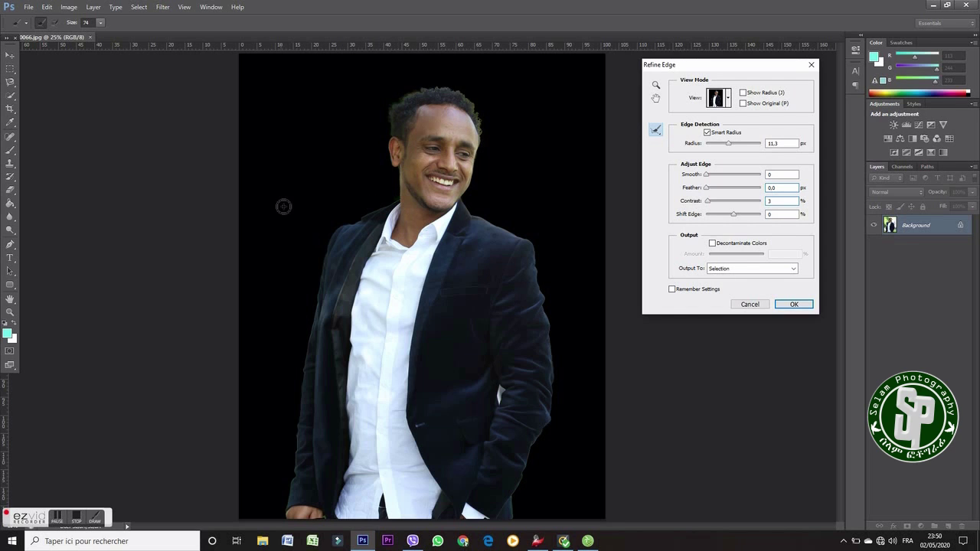
mouse_move(482, 107)
mouse_down()
mouse_move(419, 93)
mouse_move(400, 111)
mouse_up()
mouse_move(474, 104)
mouse_down()
mouse_move(437, 88)
mouse_move(402, 92)
mouse_move(394, 136)
mouse_up()
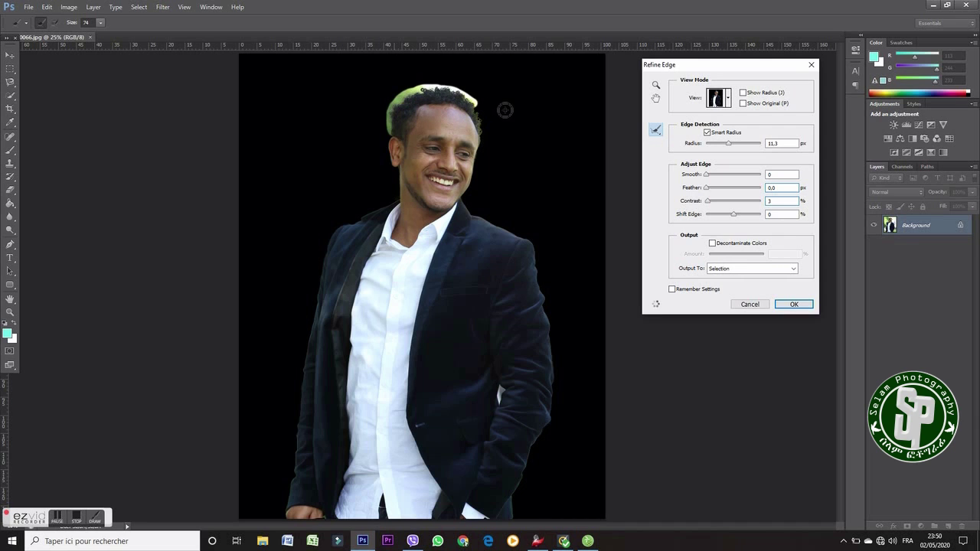
drag(470, 100, 483, 139)
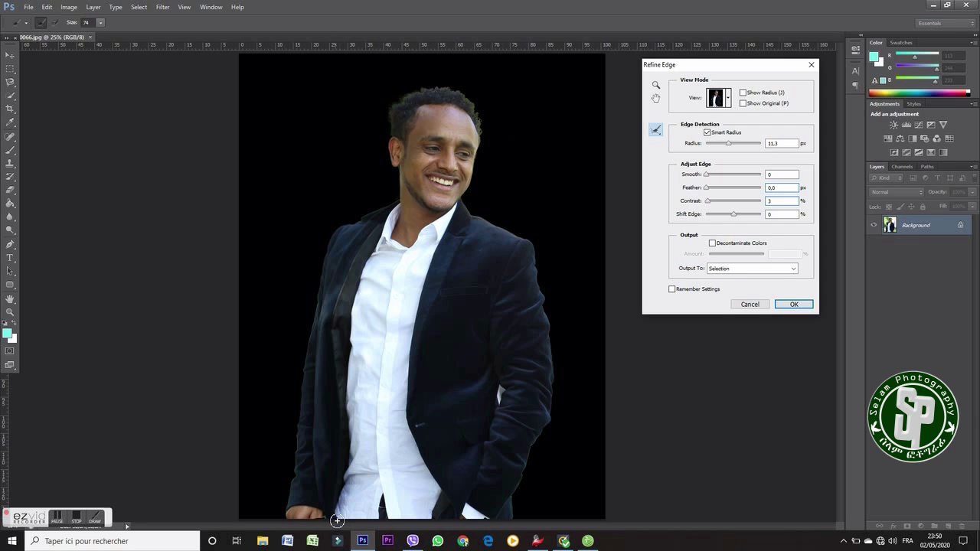
drag(295, 477, 286, 528)
Preview the refined selection On Layers and output it to a New Layer with Layer Mask.
click(728, 99)
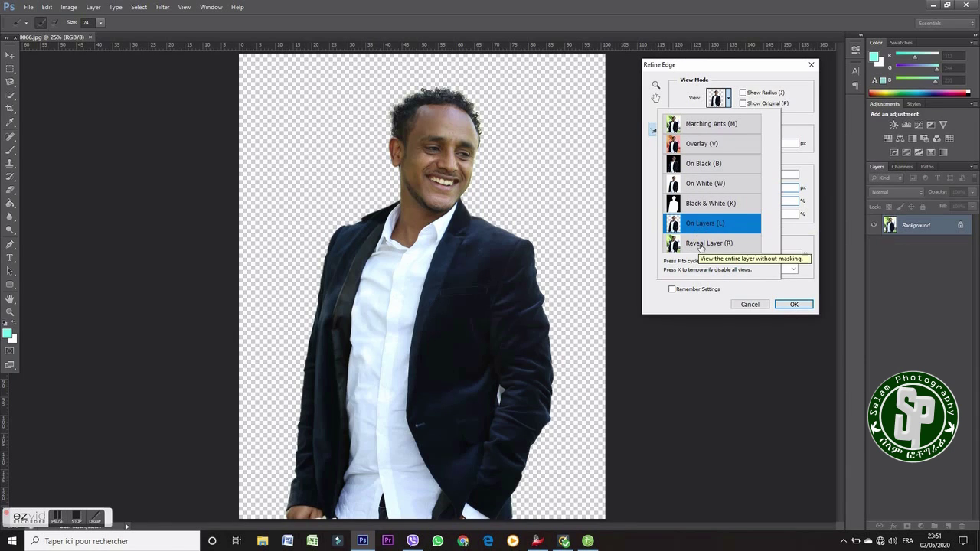
click(729, 285)
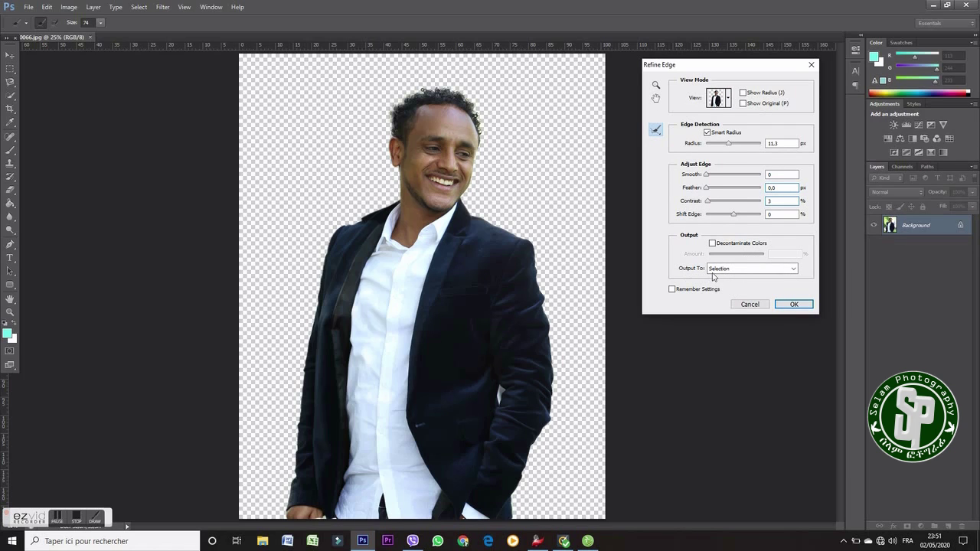
click(741, 274)
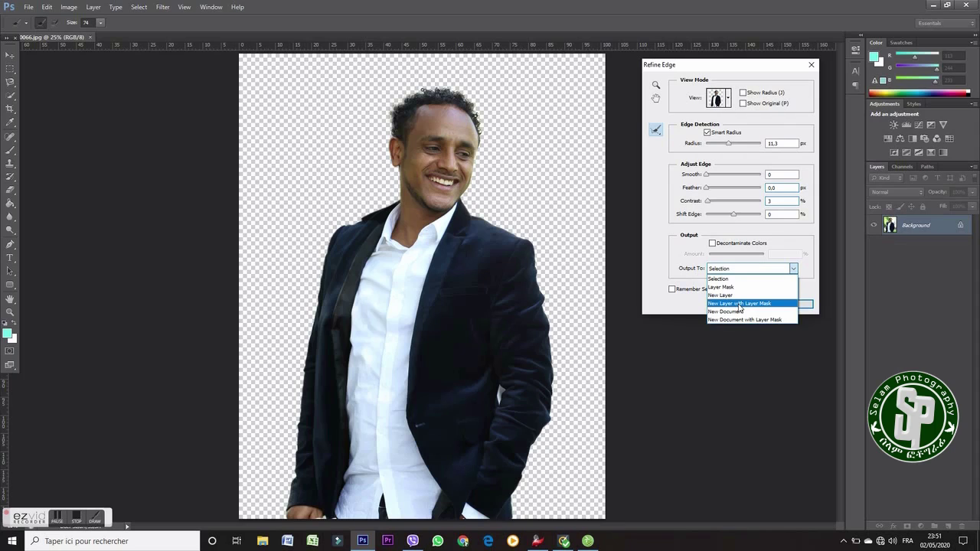
click(739, 304)
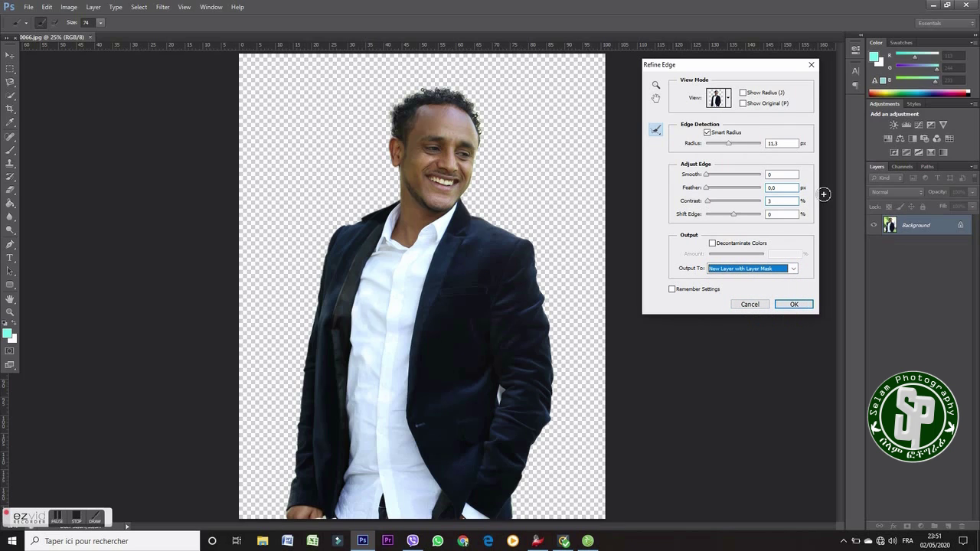
click(793, 303)
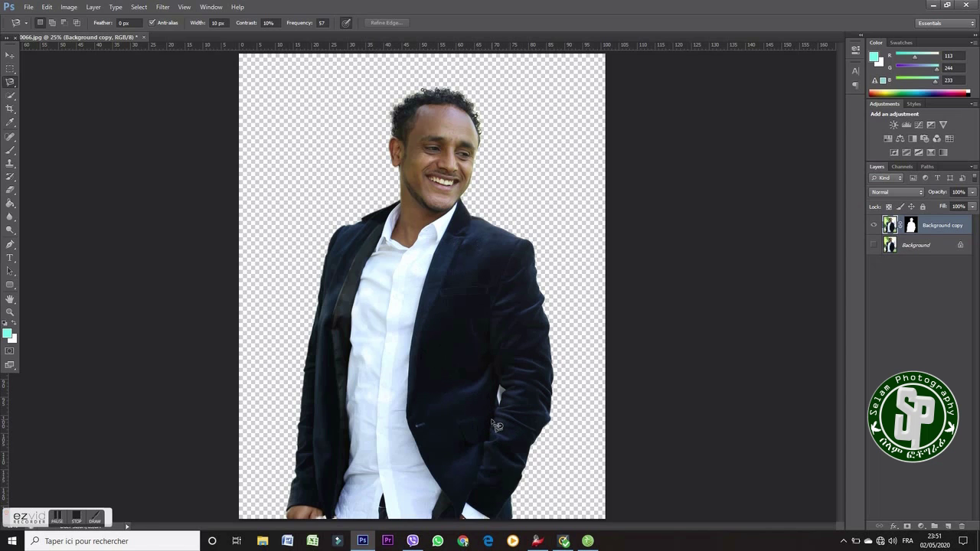
Select the small gap between the man's arm and jacket with the Quick Selection Tool and clear the selection.
alt+click(10, 95)
right_click(15, 97)
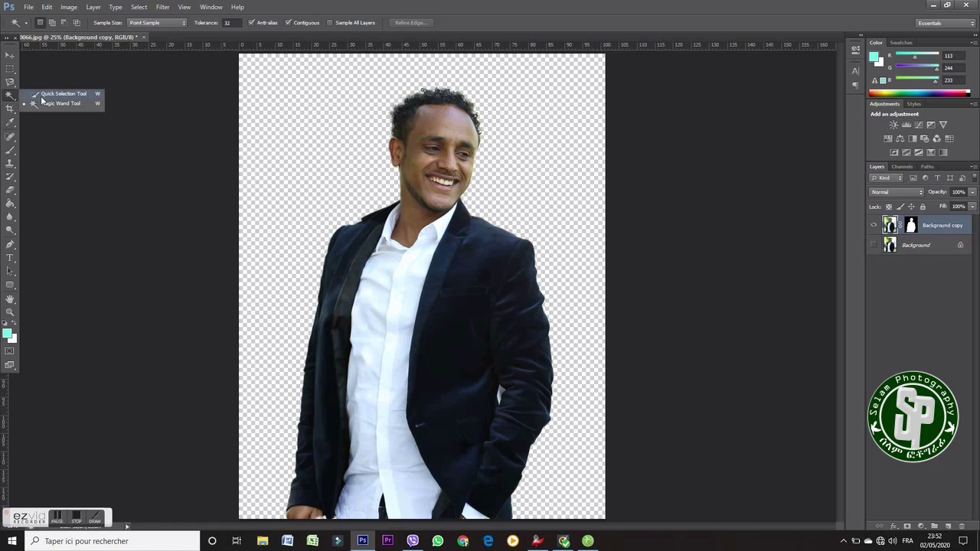
click(49, 97)
click(504, 395)
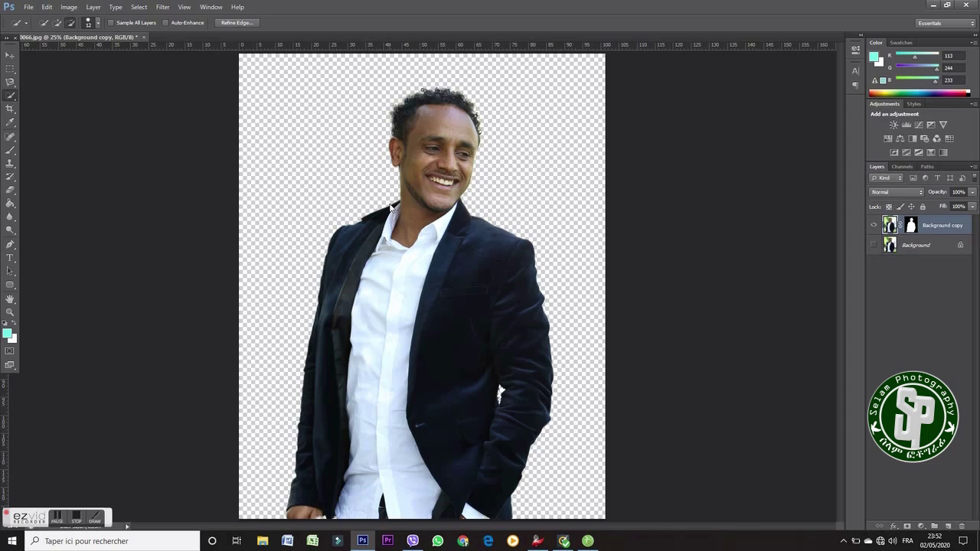
right_click(390, 205)
click(413, 204)
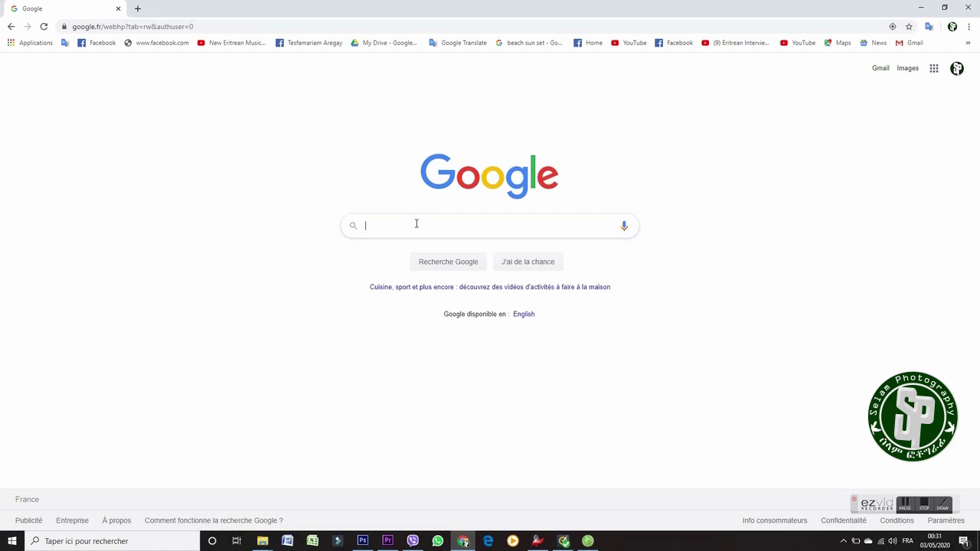
Switch to Chrome, search Google Images for "blue backgrounds" and browse the pictures.
text(blue ba)
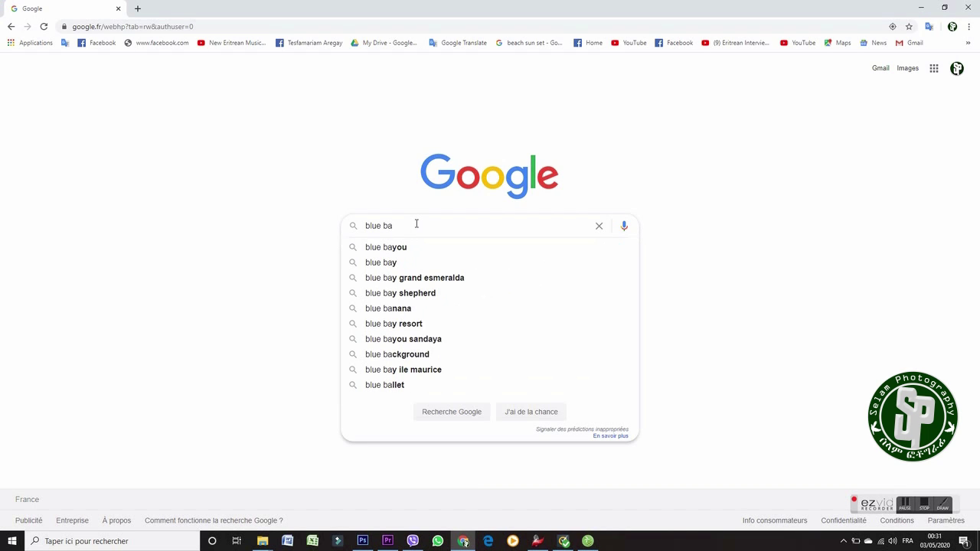
text(ckg)
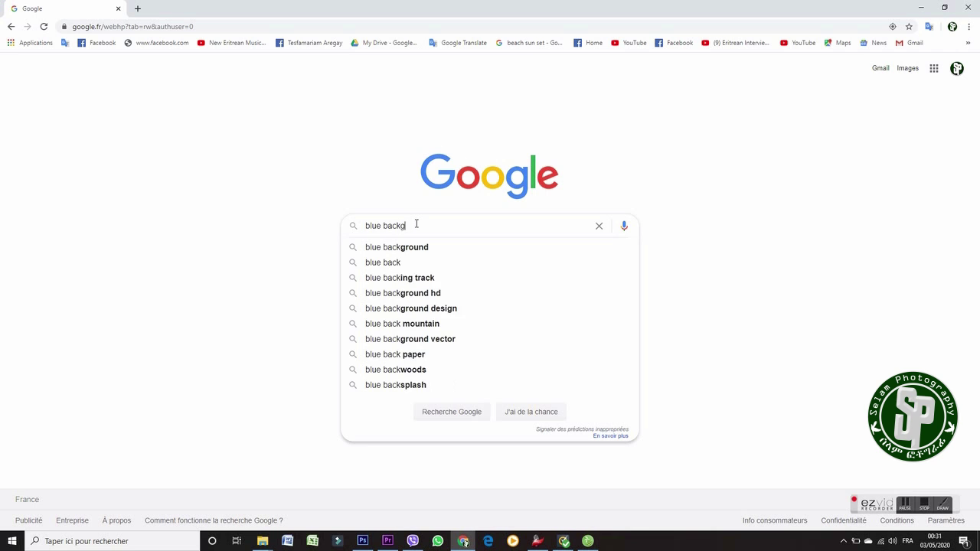
text(rounds)
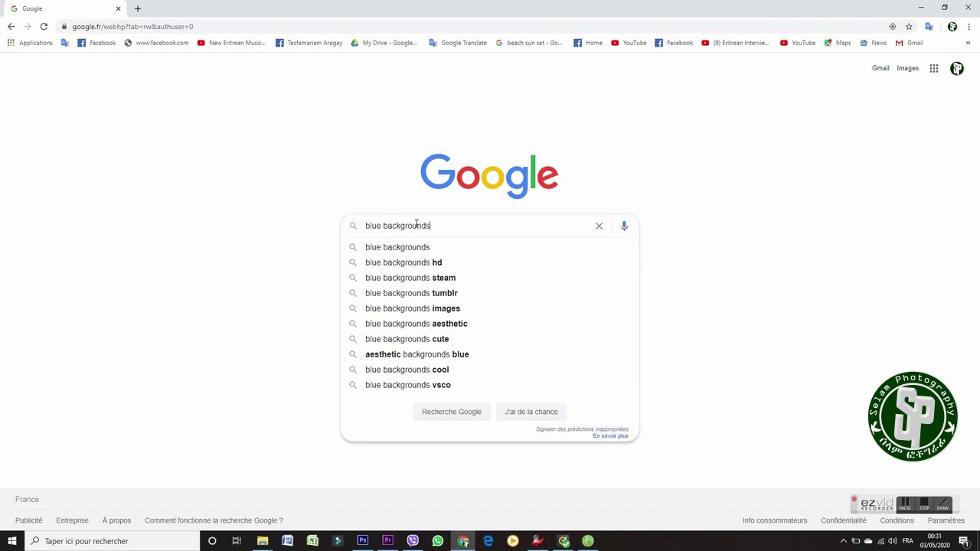
key(Return)
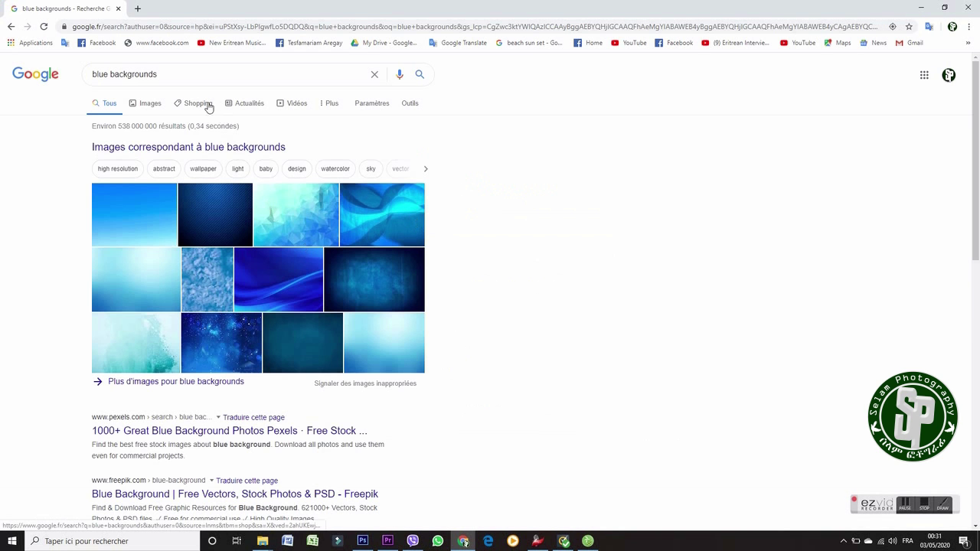
click(152, 103)
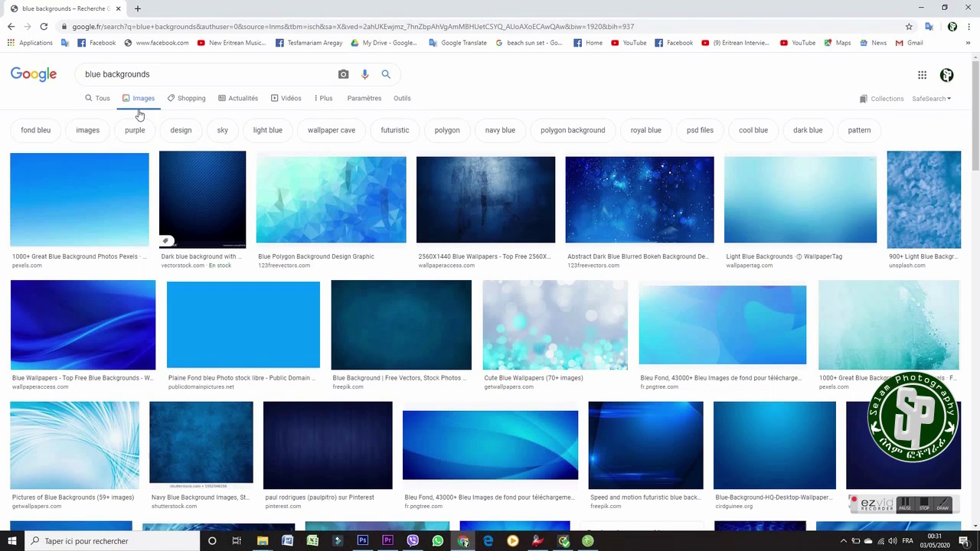
scroll(377, 245, down, 3)
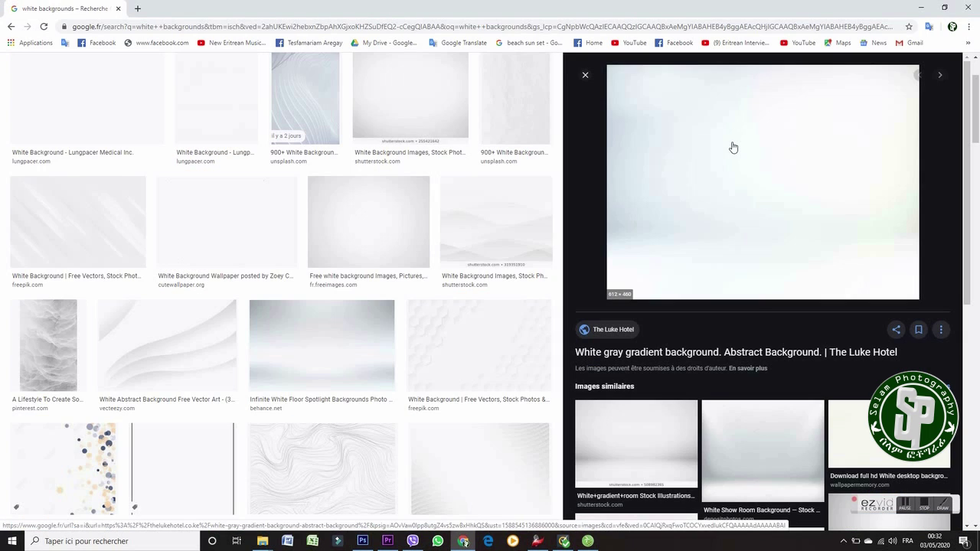
Copy the white gray gradient background image from the web results and paste it into the Photoshop document.
right_click(731, 146)
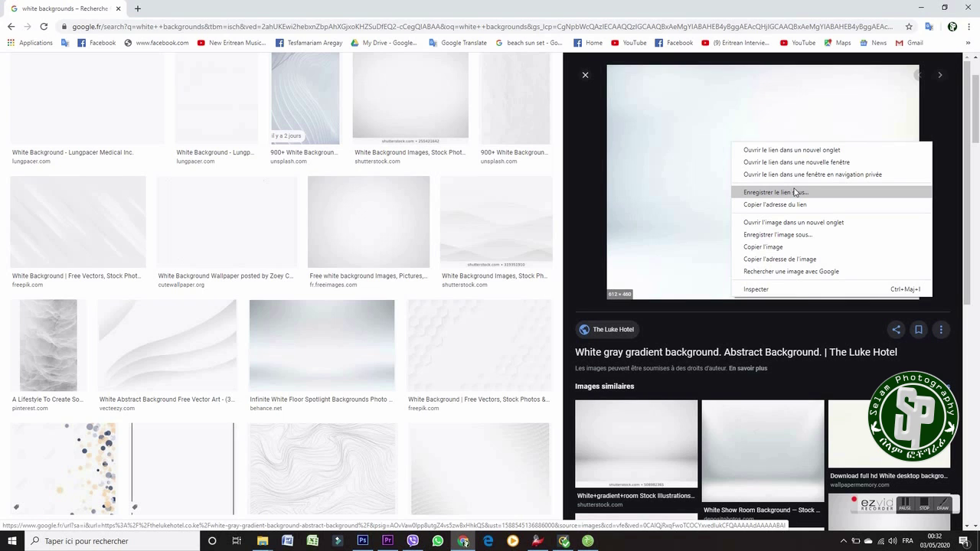
click(774, 247)
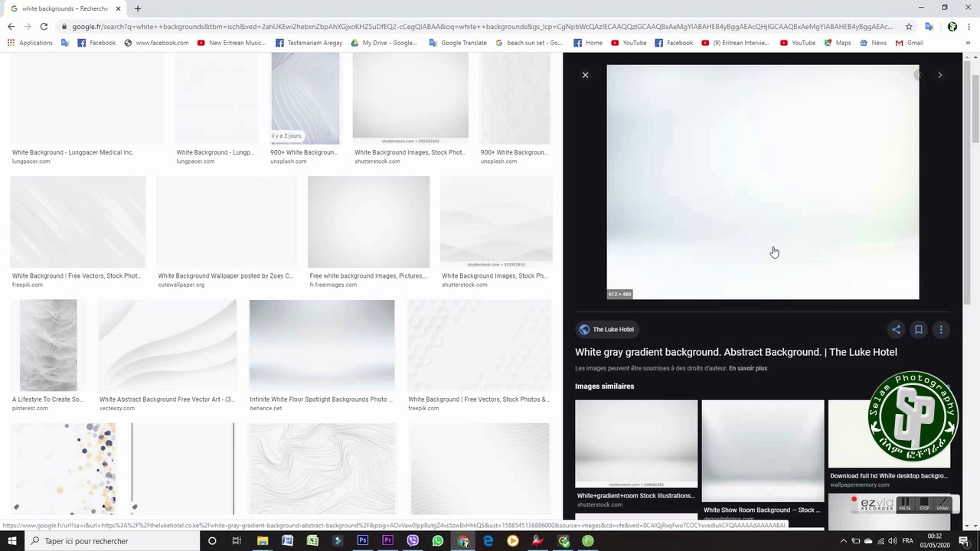
click(370, 540)
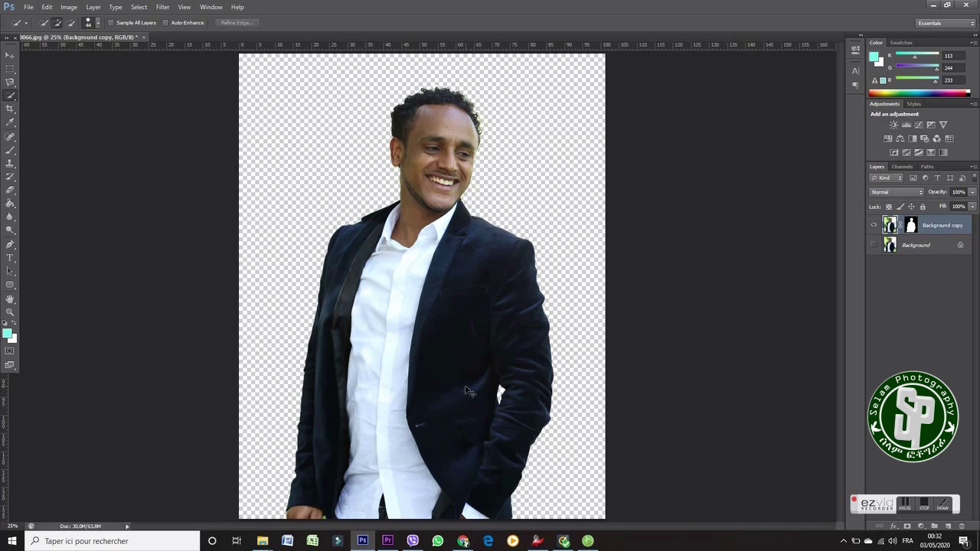
key(ctrl+v)
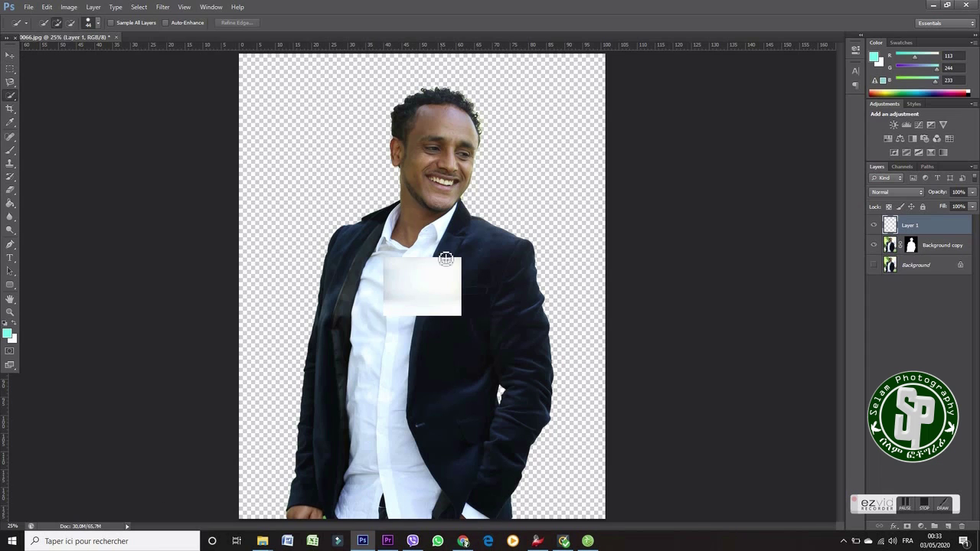
Scale the pasted background from its centre to about 827% so it covers the whole canvas, and apply the transformation.
click(15, 56)
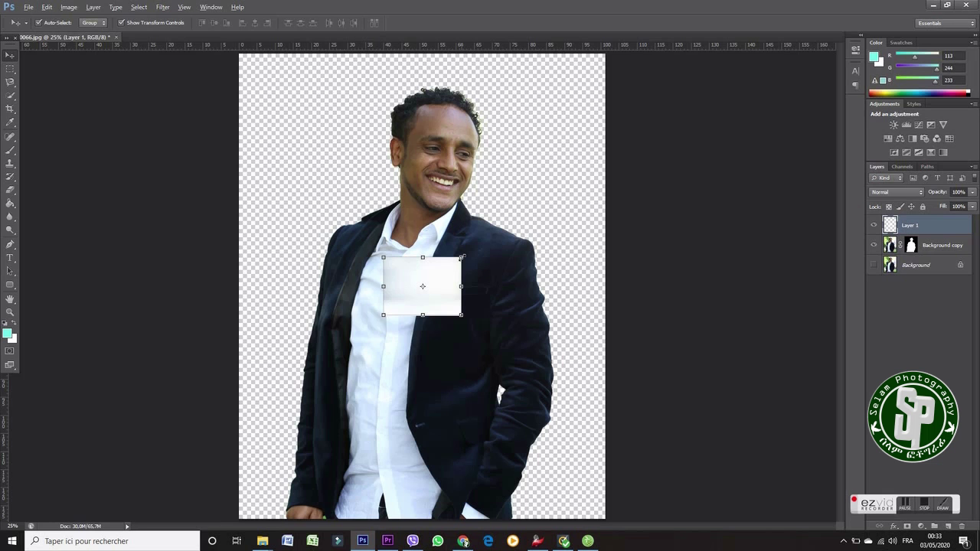
drag(462, 257, 785, 95)
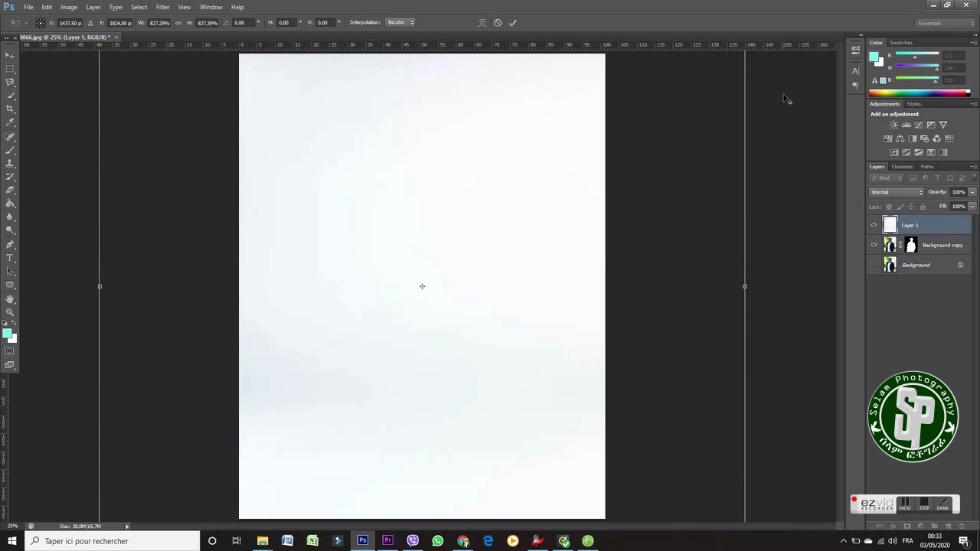
click(10, 56)
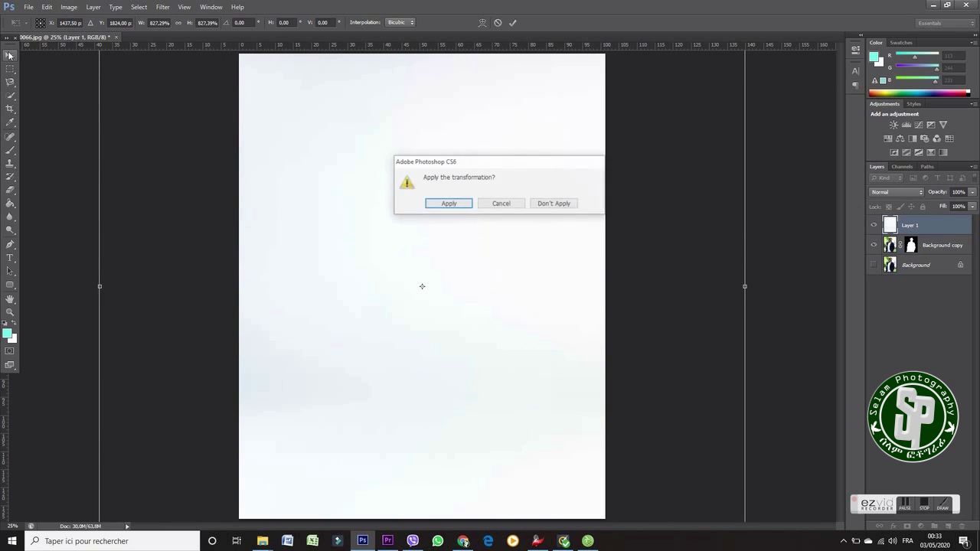
click(448, 204)
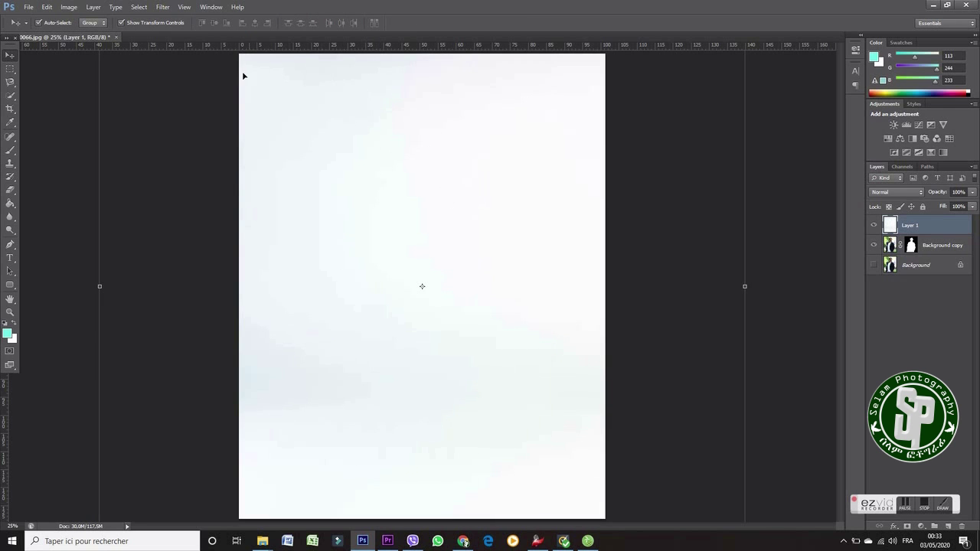
Move the masked Background copy layer above Layer 1 and crop away the background's overhang at the existing canvas bounds.
click(784, 358)
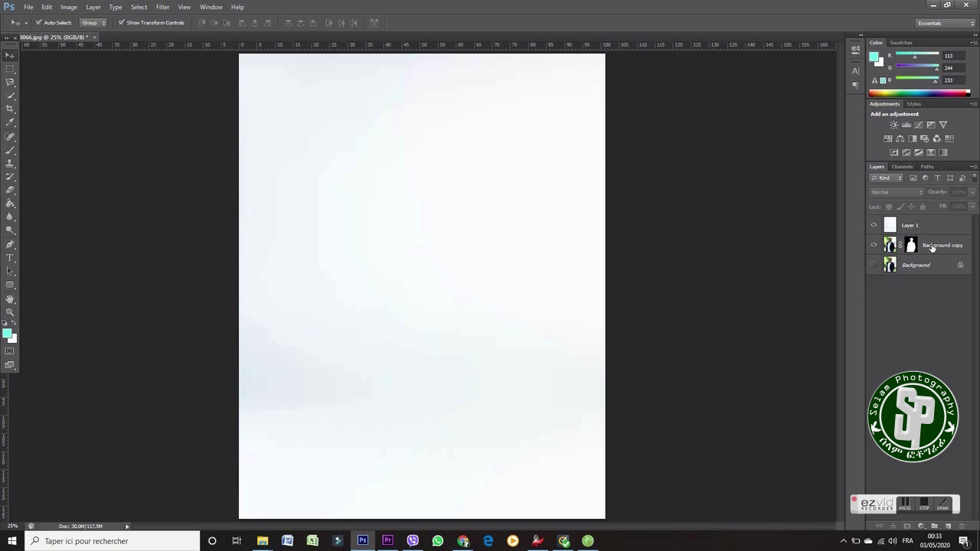
drag(931, 247, 923, 224)
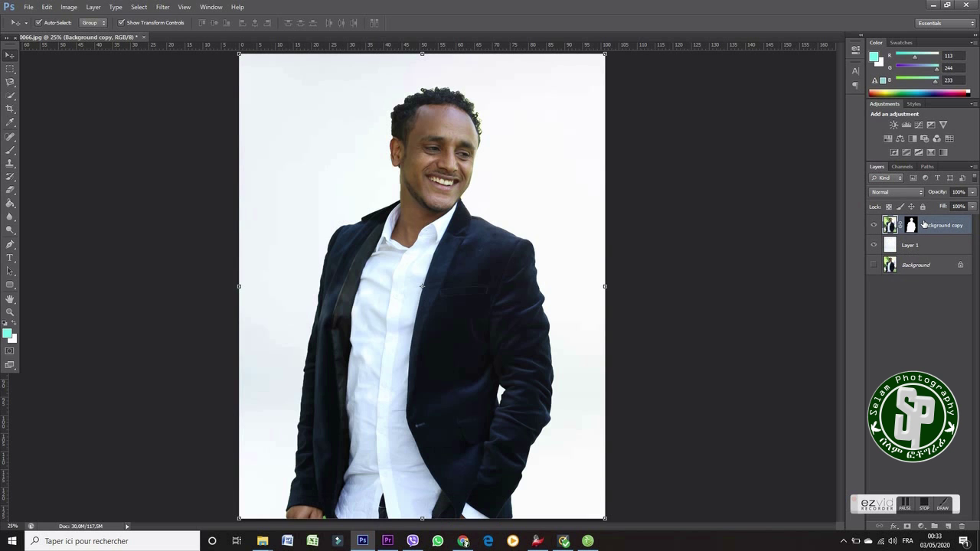
key(c)
right_click(343, 157)
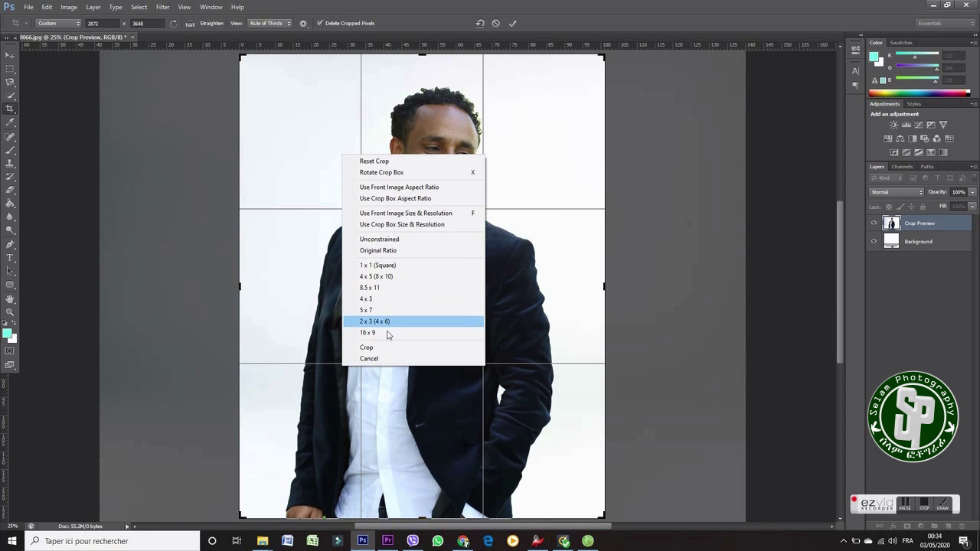
click(369, 348)
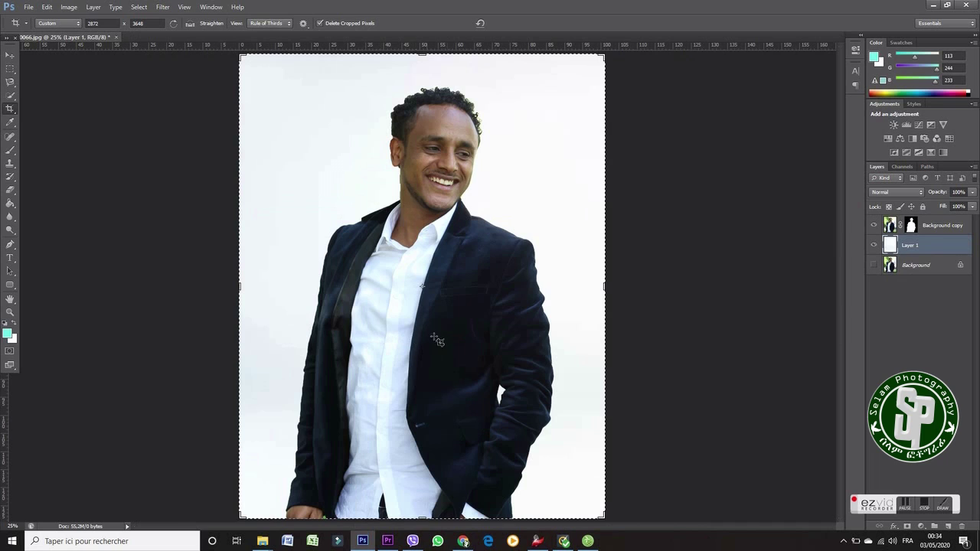
click(10, 55)
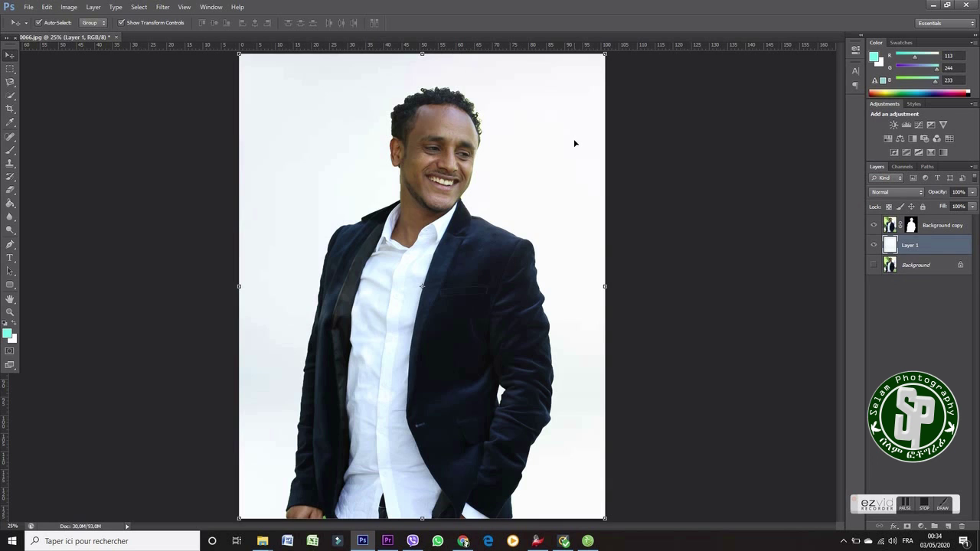
Add a Stroke layer style to Layer 1, positioned Inside with a size of about 70 px.
click(93, 7)
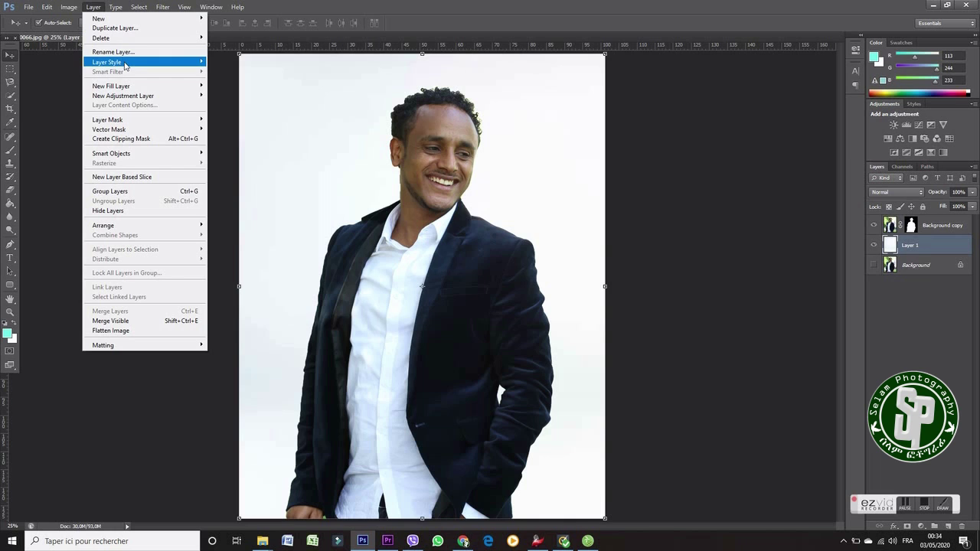
mouse_move(125, 62)
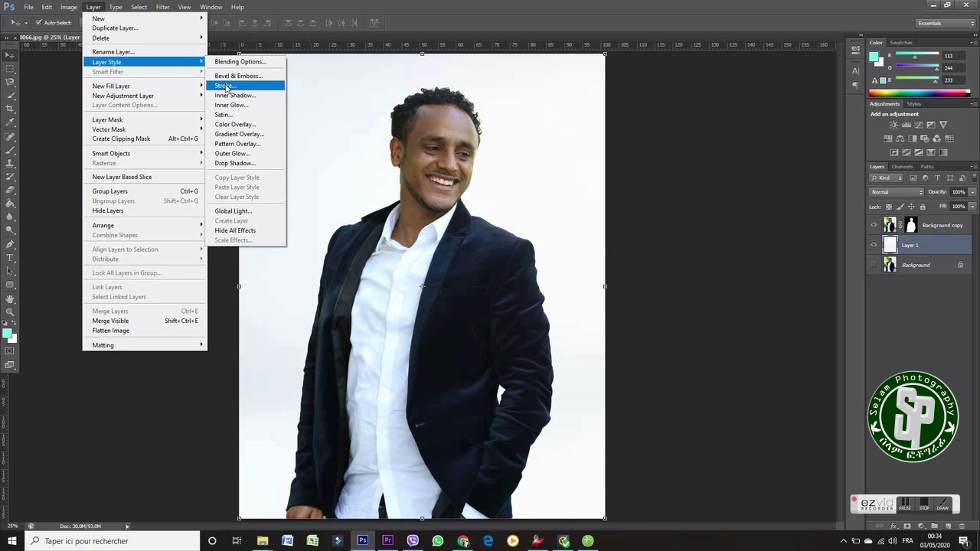
click(221, 88)
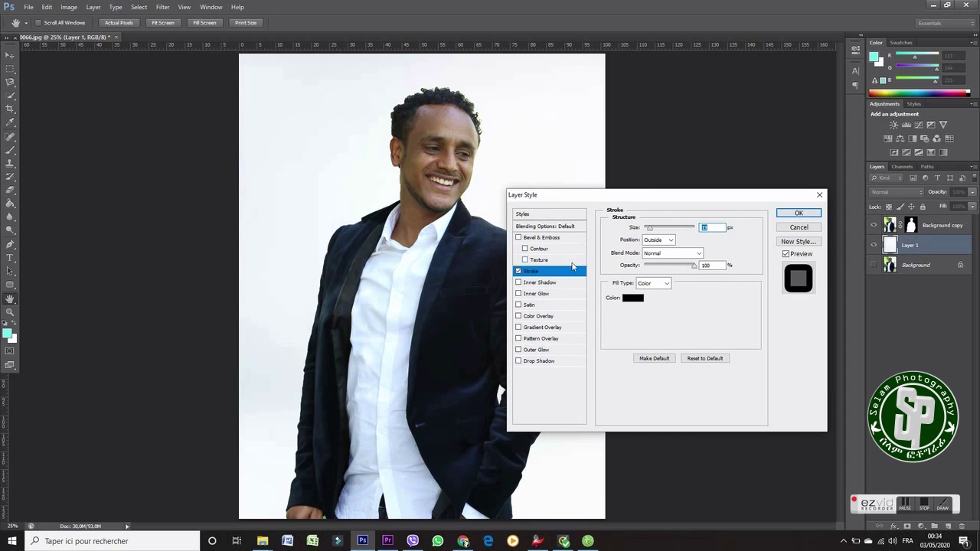
click(660, 240)
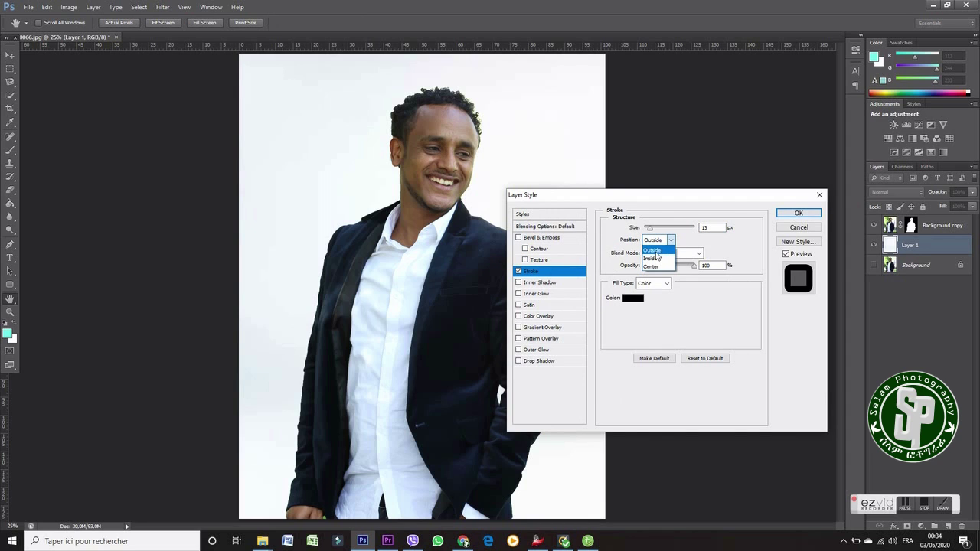
click(652, 250)
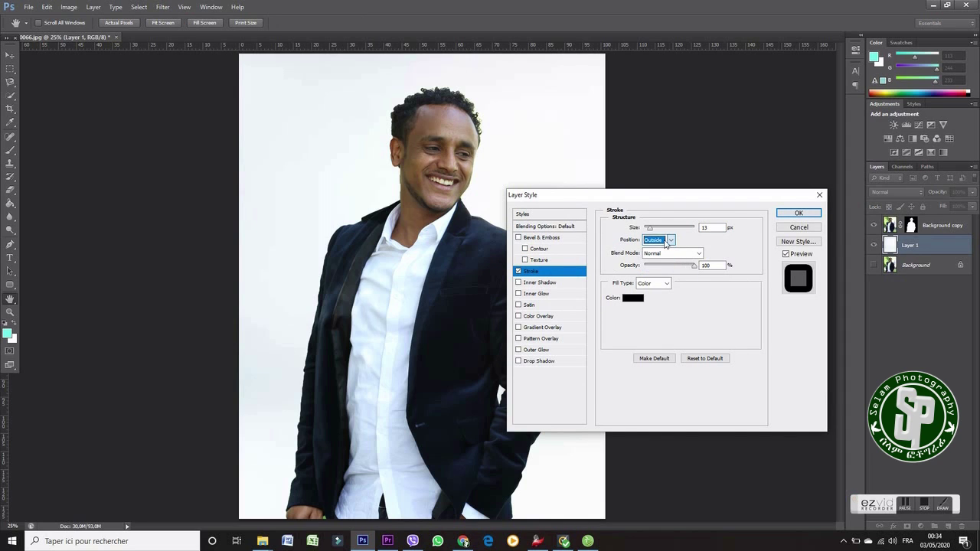
click(671, 241)
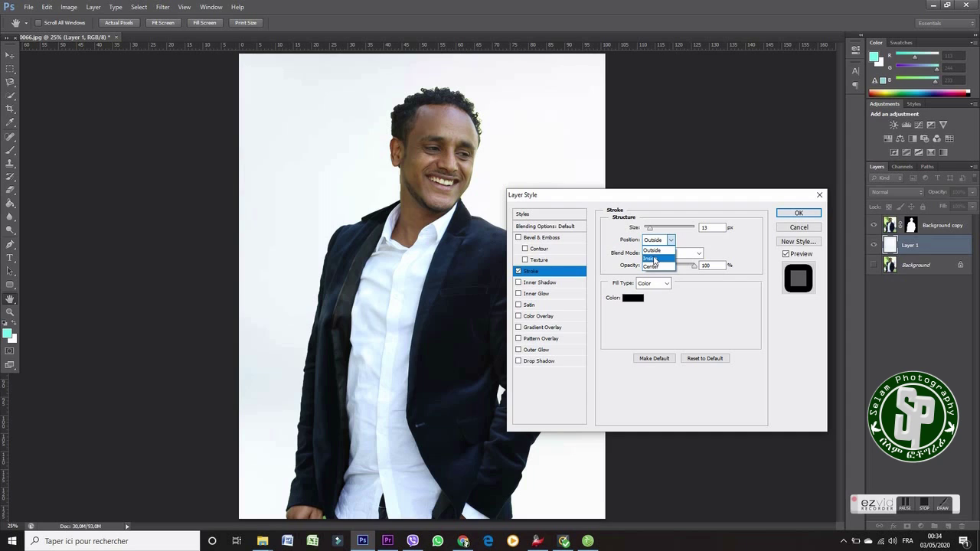
click(651, 259)
drag(649, 228, 662, 231)
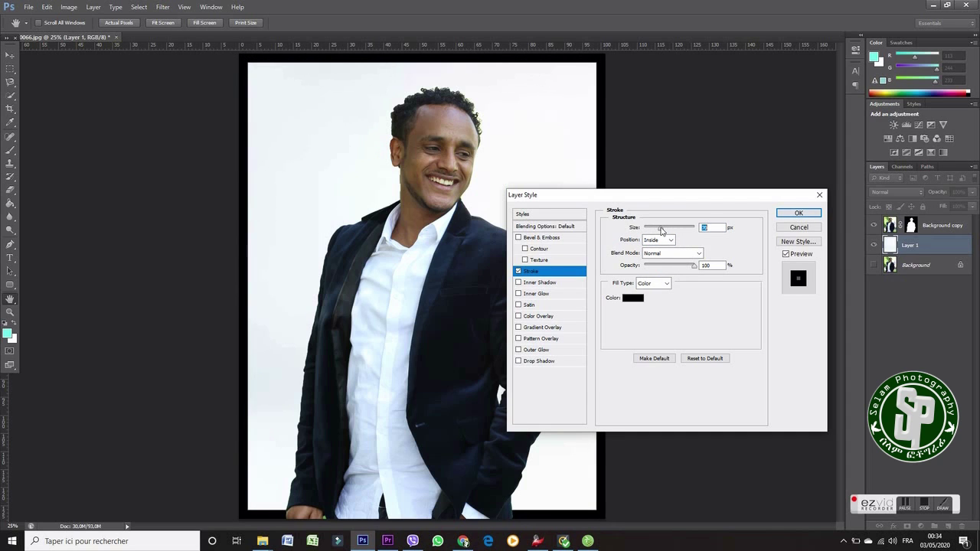
Set the stroke color to the near-white f4f9f9 sampled from the background beside the man.
click(629, 299)
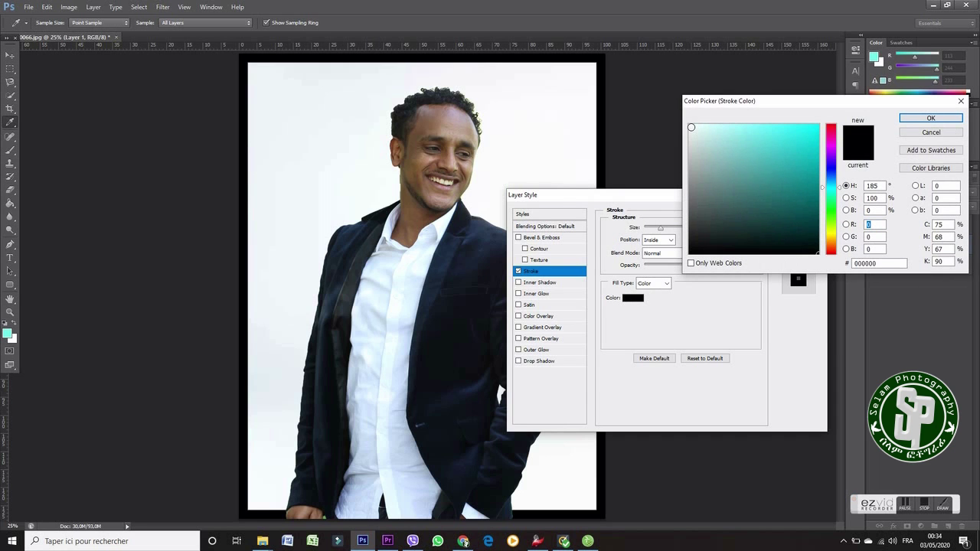
click(306, 229)
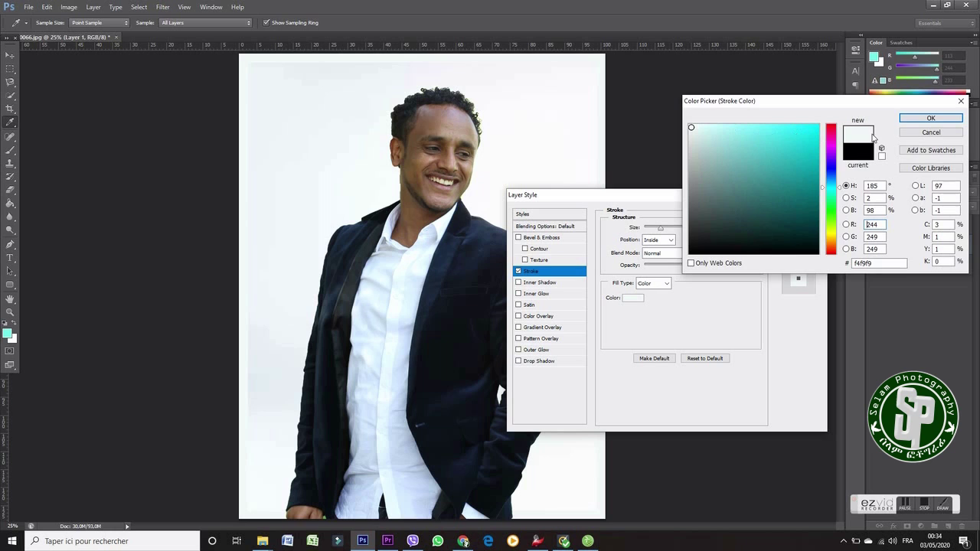
click(927, 117)
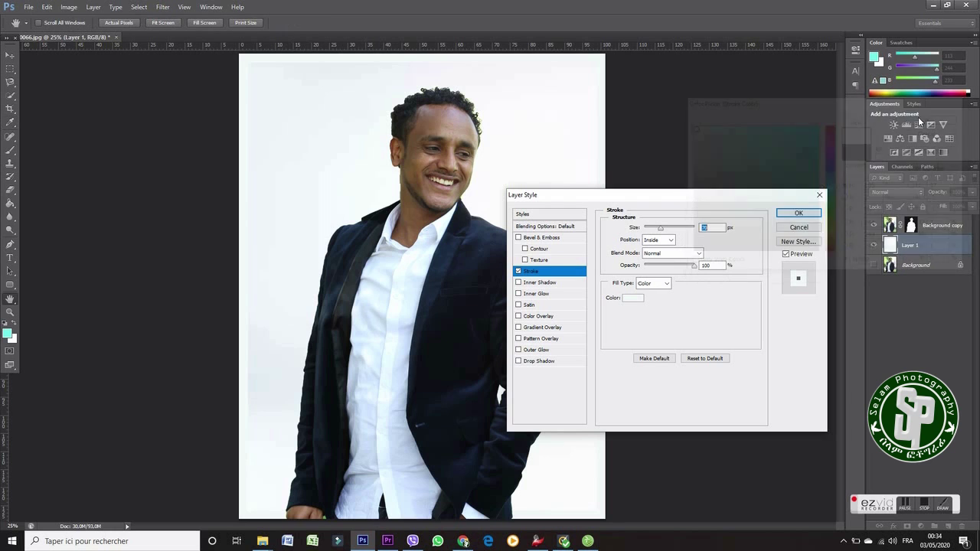
Add an Inner Shadow effect to Layer 1 with a choke of about 54% and a size of about 128 px.
click(550, 283)
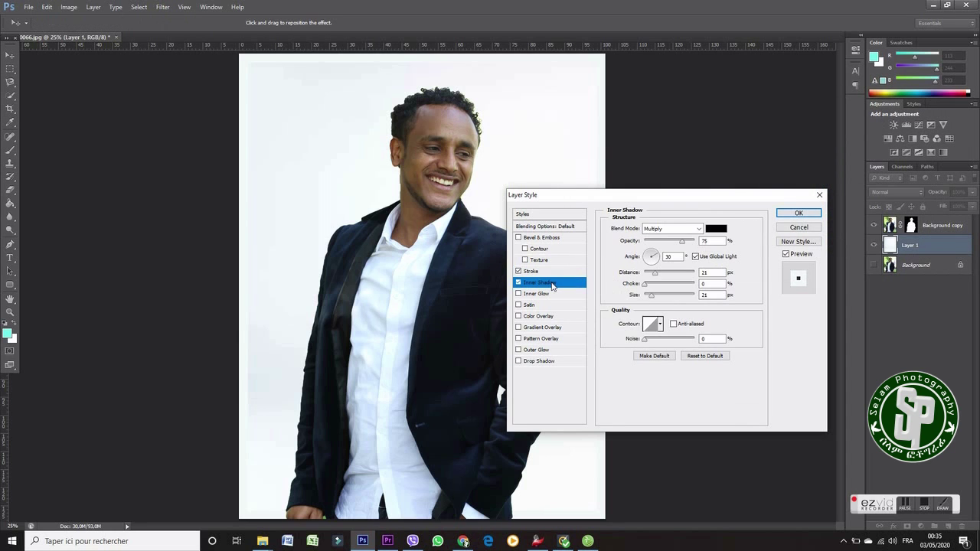
click(671, 229)
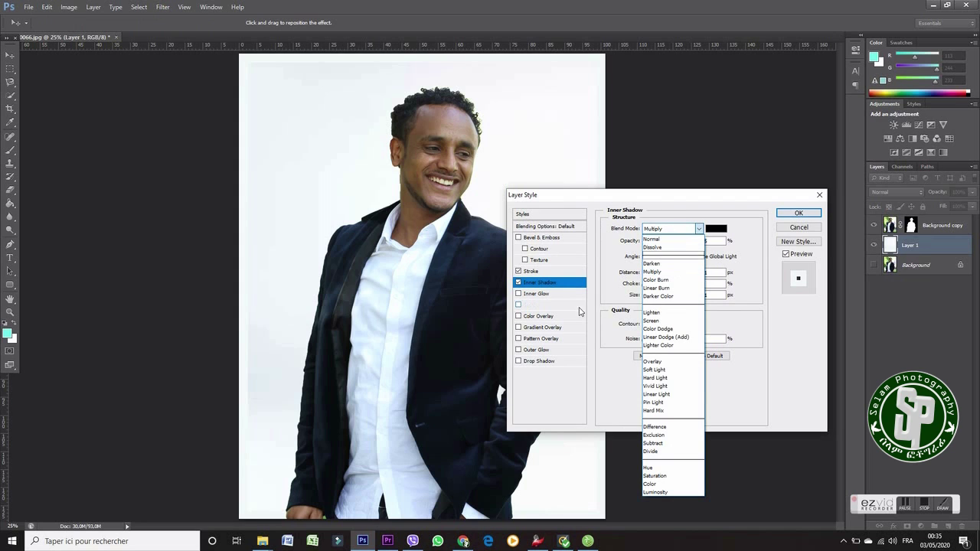
click(555, 288)
drag(647, 287, 671, 294)
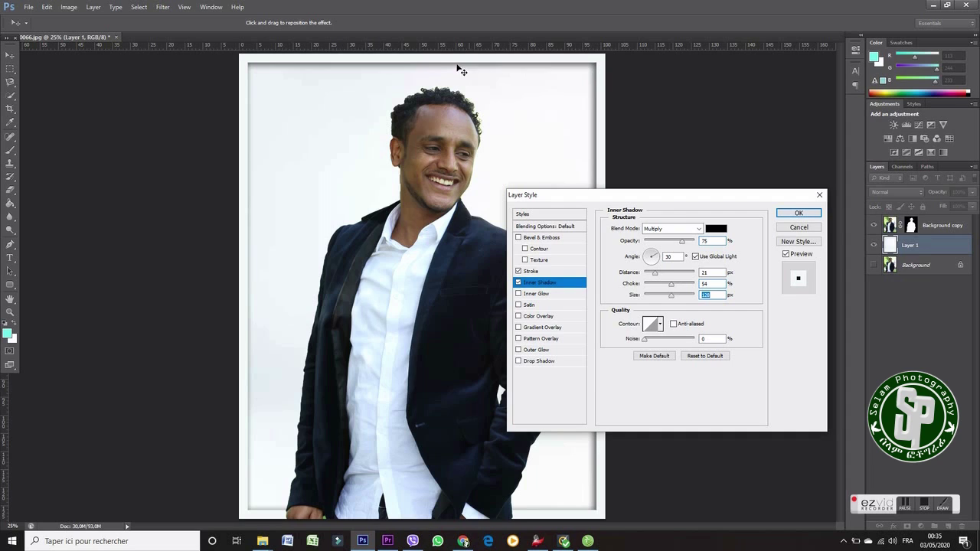
Set the inner shadow's distance to about 69 px, its angle to 90° and its choke to about 46%.
drag(663, 275, 687, 272)
click(670, 256)
text(90)
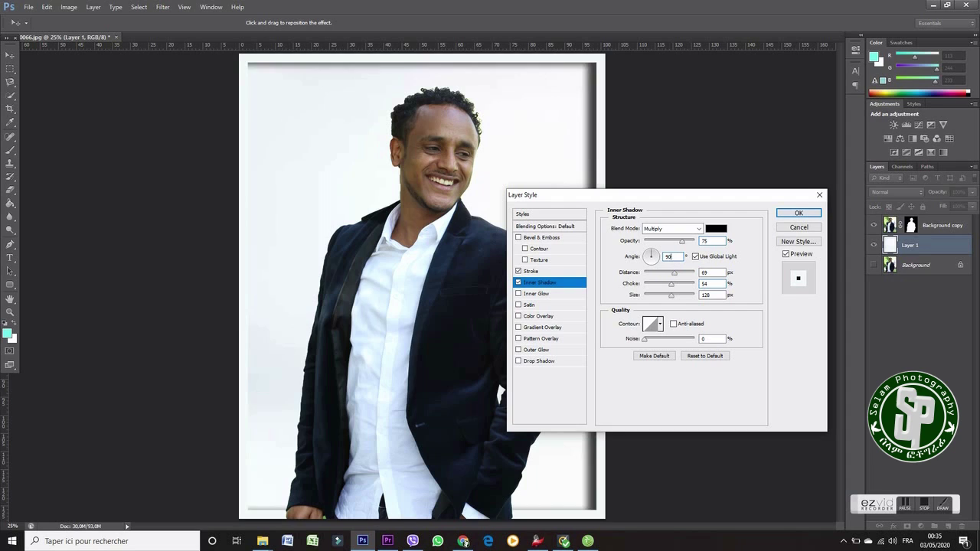
mouse_move(669, 285)
mouse_down()
mouse_move(658, 287)
mouse_move(670, 288)
mouse_up()
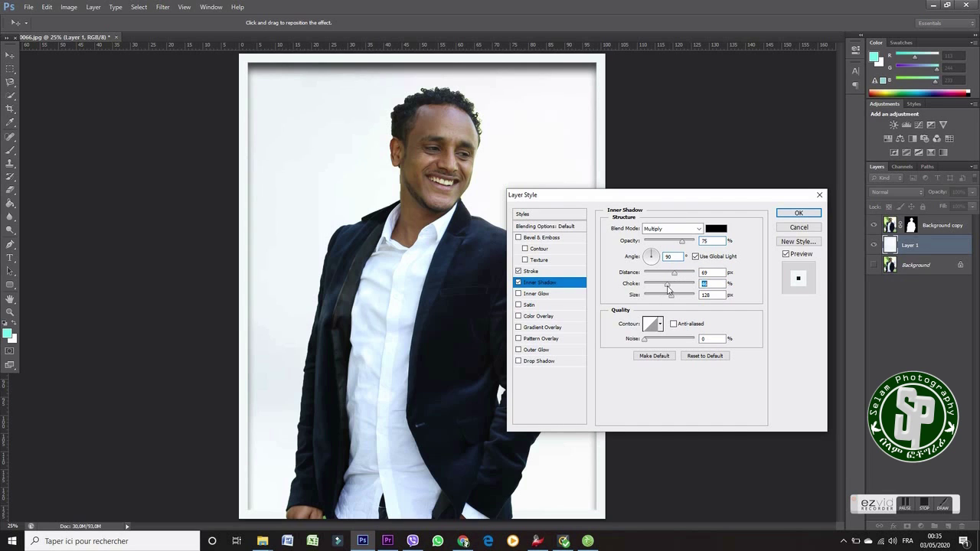
Change the inner shadow's blend mode to Darker Color.
click(661, 229)
click(658, 242)
scroll(657, 231, down, 4)
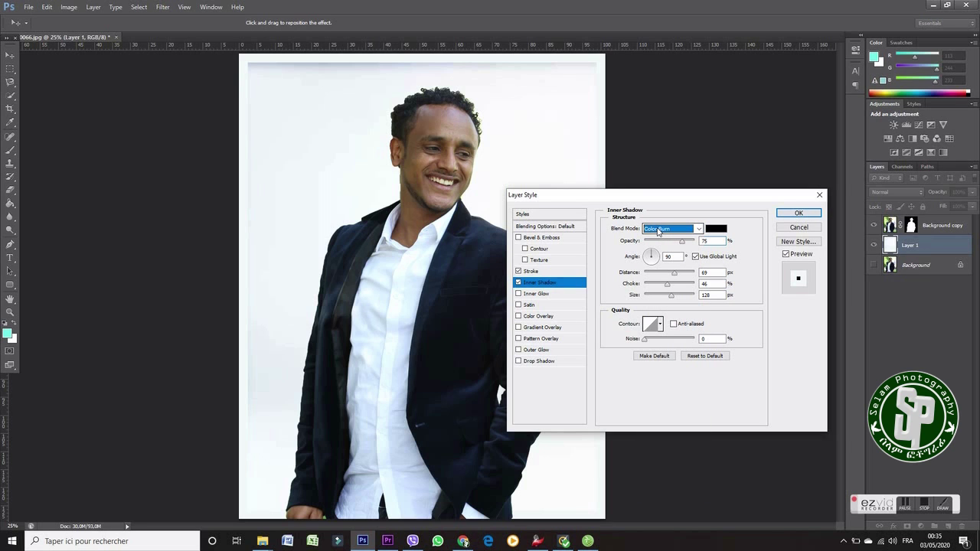
Set the inner shadow color to the light red f36350.
click(716, 228)
click(831, 135)
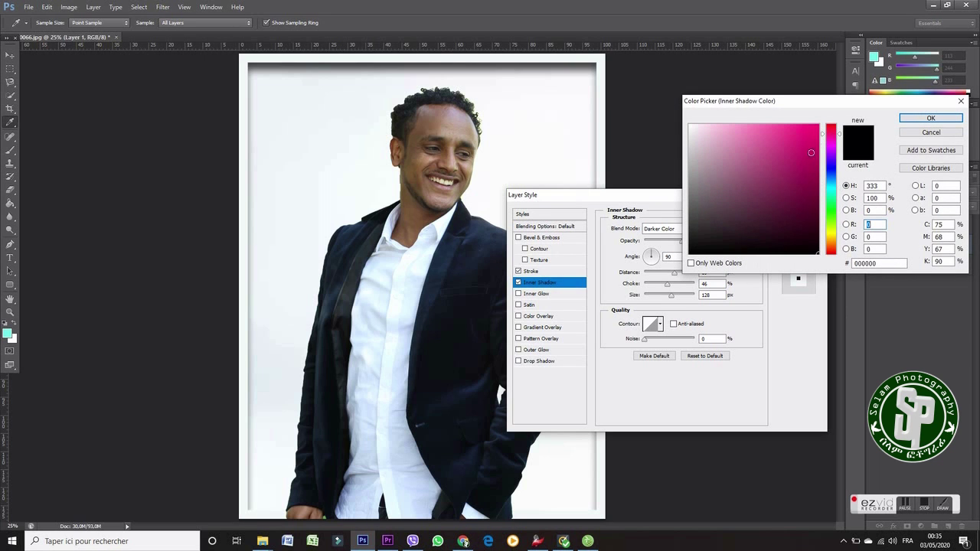
click(809, 170)
click(810, 204)
click(831, 252)
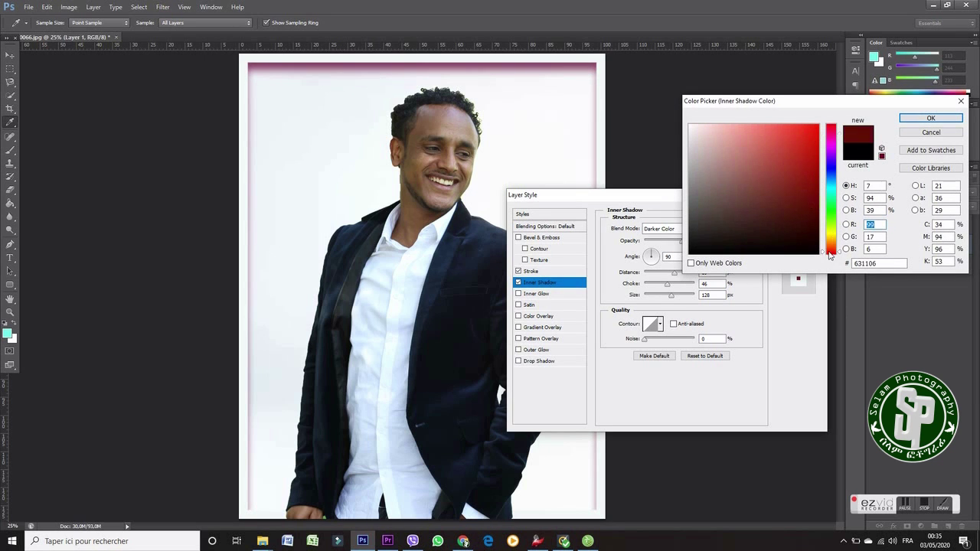
click(776, 131)
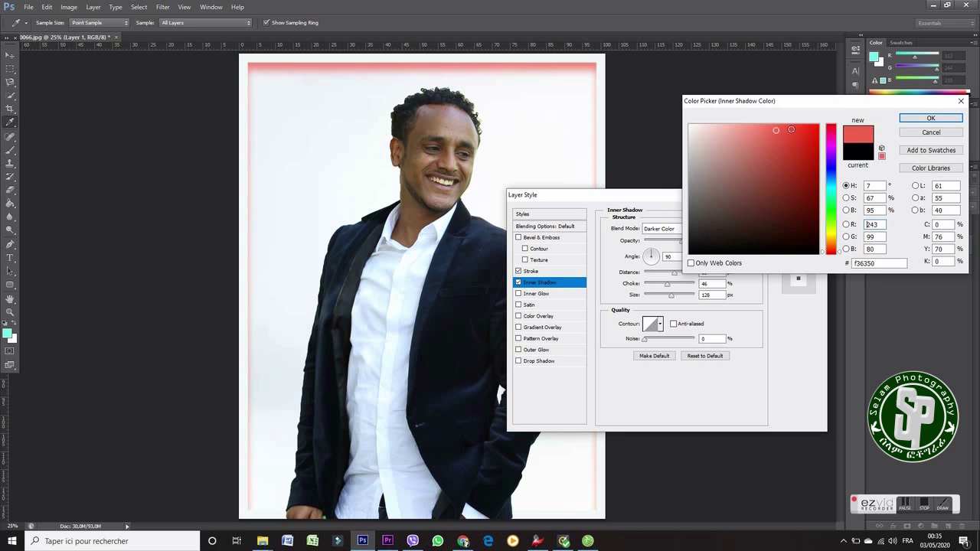
click(931, 118)
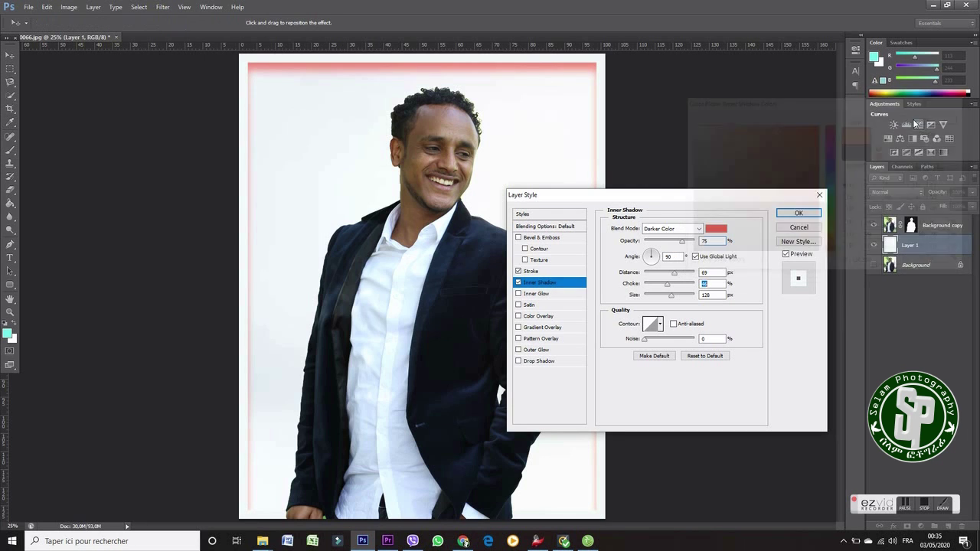
Adjust the inner shadow to about 36 px distance, 37% choke and 243 px size, and apply it in dark blue 092f63.
mouse_move(667, 285)
mouse_down()
mouse_move(677, 290)
mouse_move(656, 298)
mouse_move(673, 296)
mouse_move(650, 279)
mouse_move(691, 296)
mouse_move(663, 287)
mouse_up()
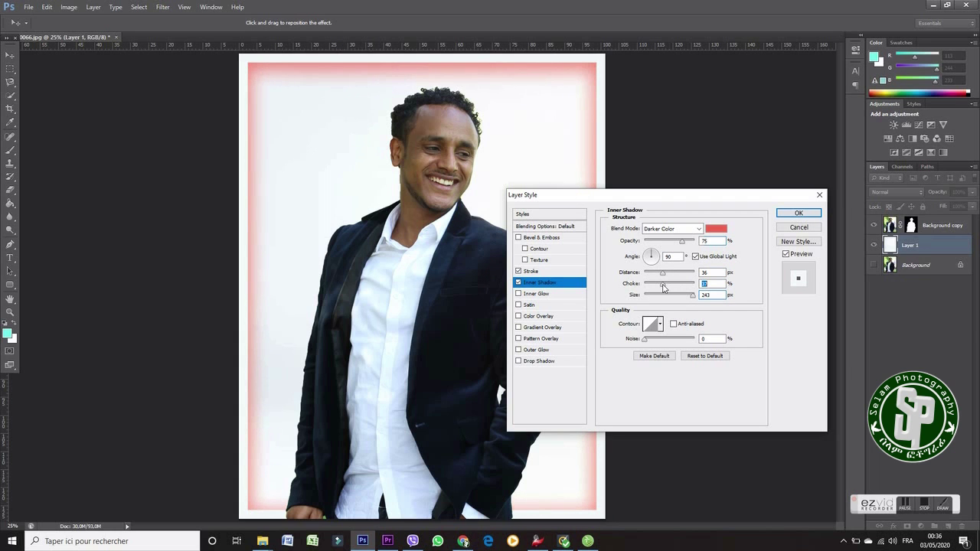
click(716, 228)
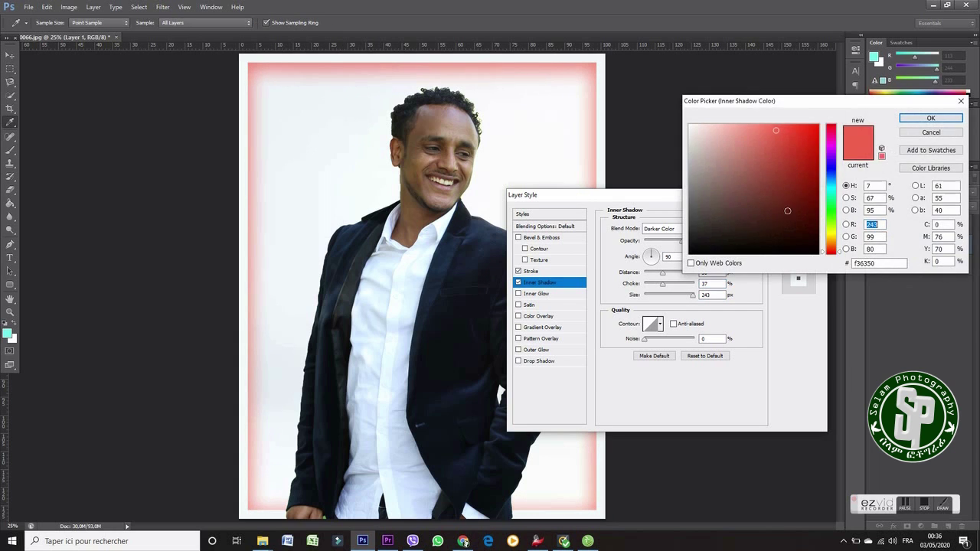
click(807, 205)
click(826, 176)
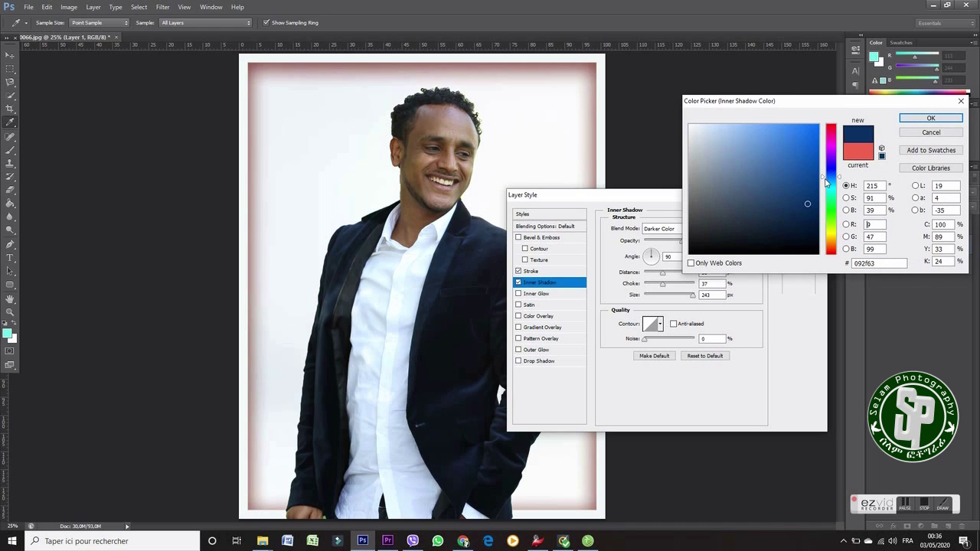
click(909, 119)
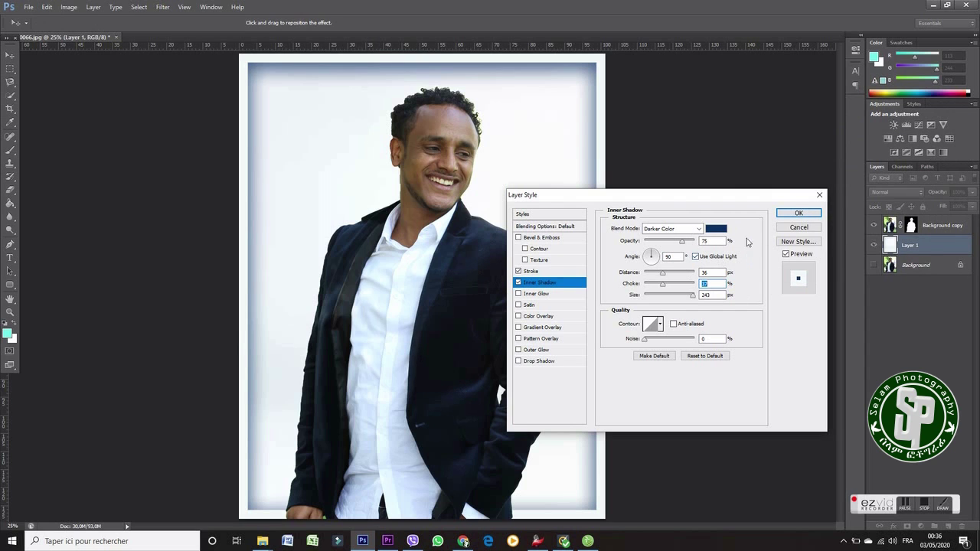
click(798, 215)
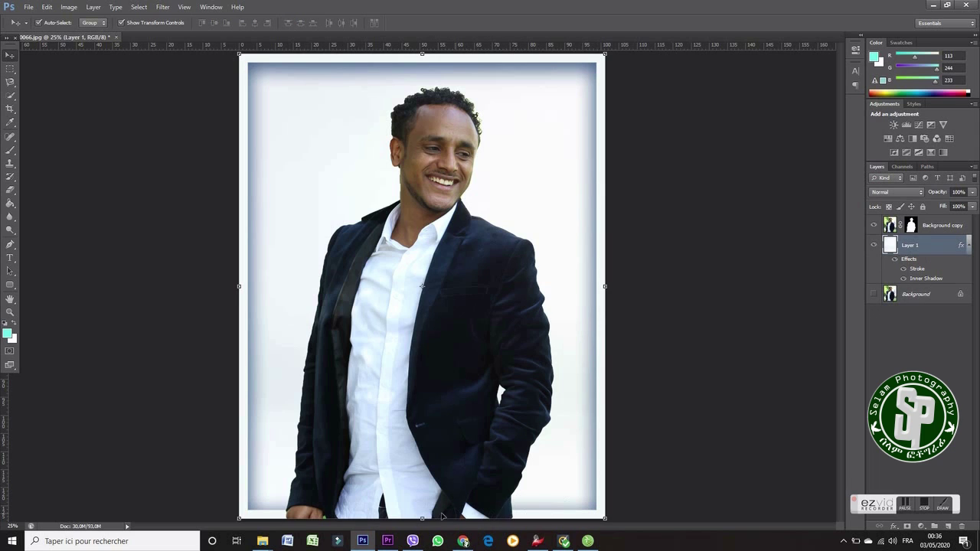
Scale the Background copy layer from its centre to about 95.5% so the man fits inside the frame, apply it and deselect the layer.
click(437, 286)
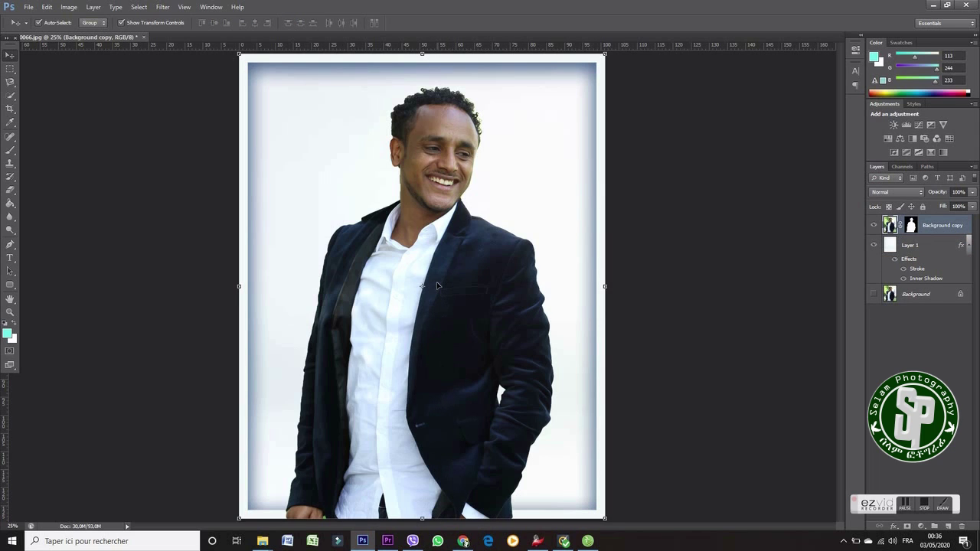
click(605, 54)
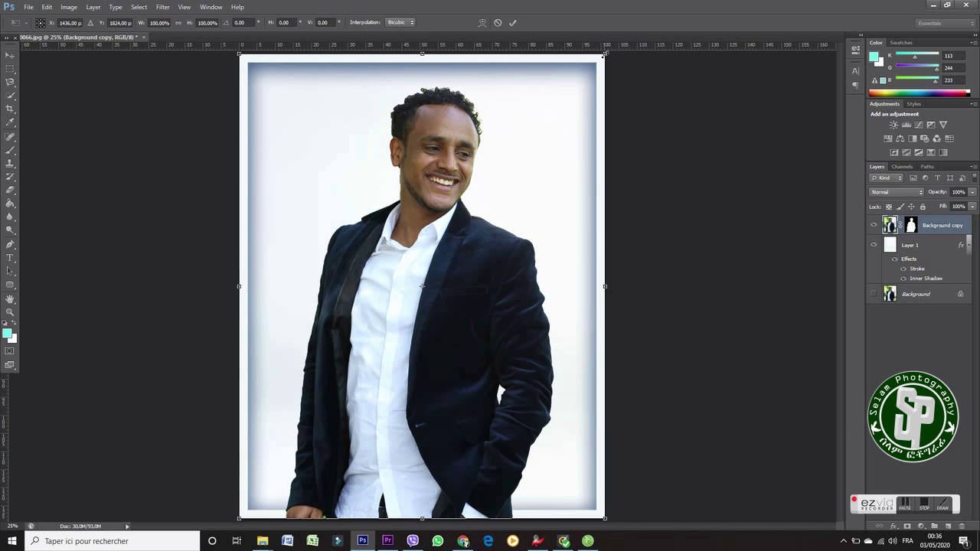
drag(605, 55, 595, 64)
click(512, 23)
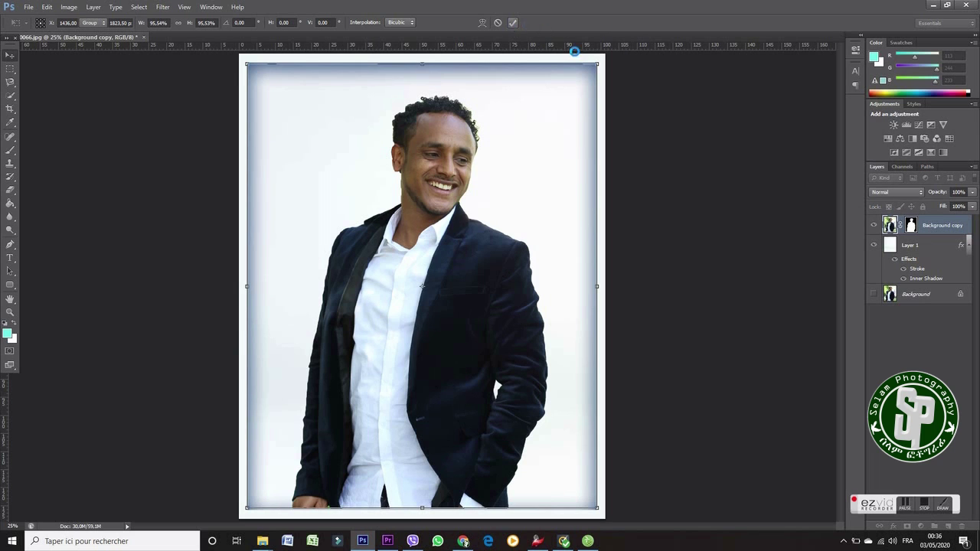
click(650, 133)
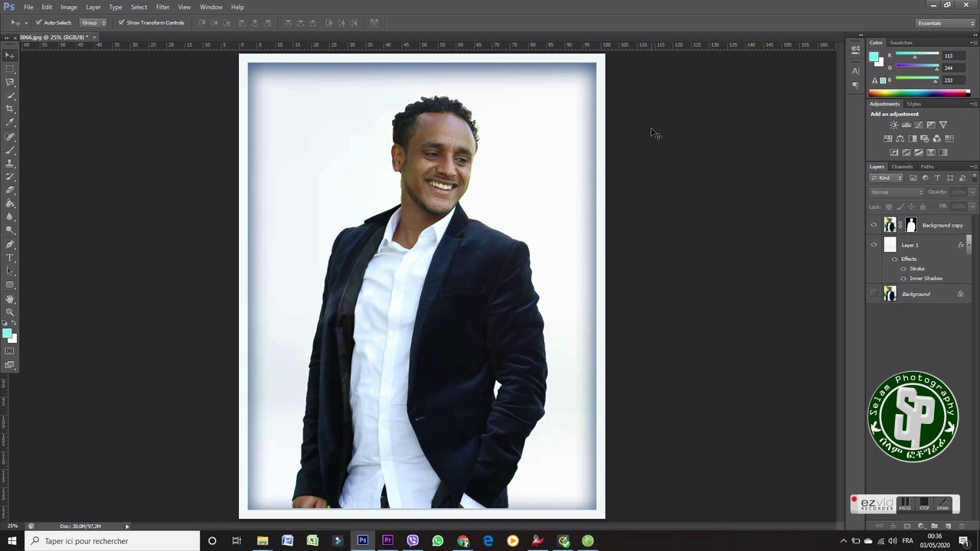
click(28, 6)
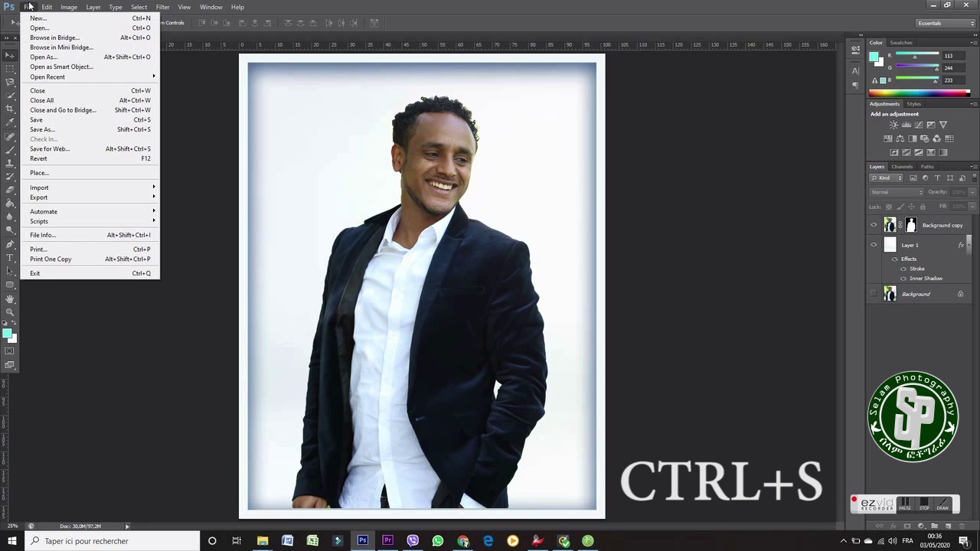
click(55, 130)
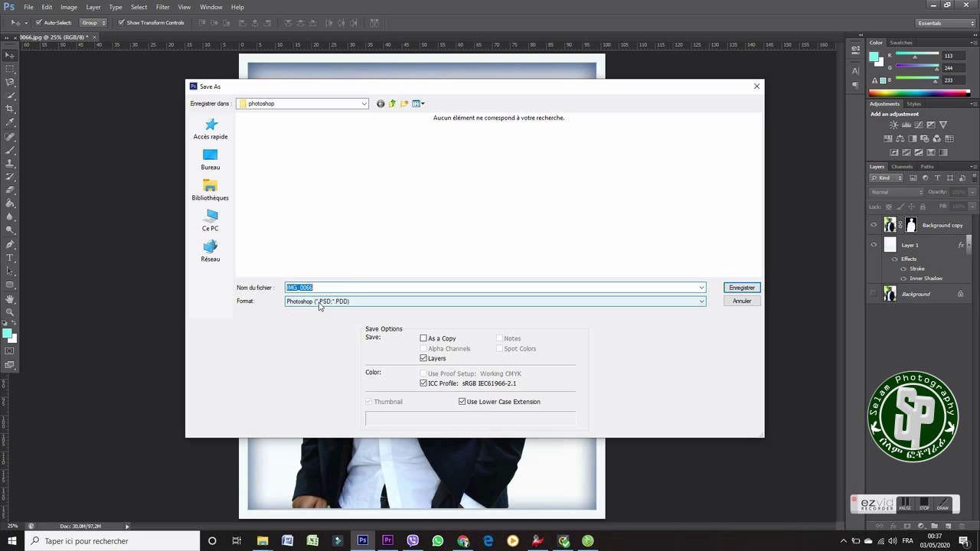
click(740, 300)
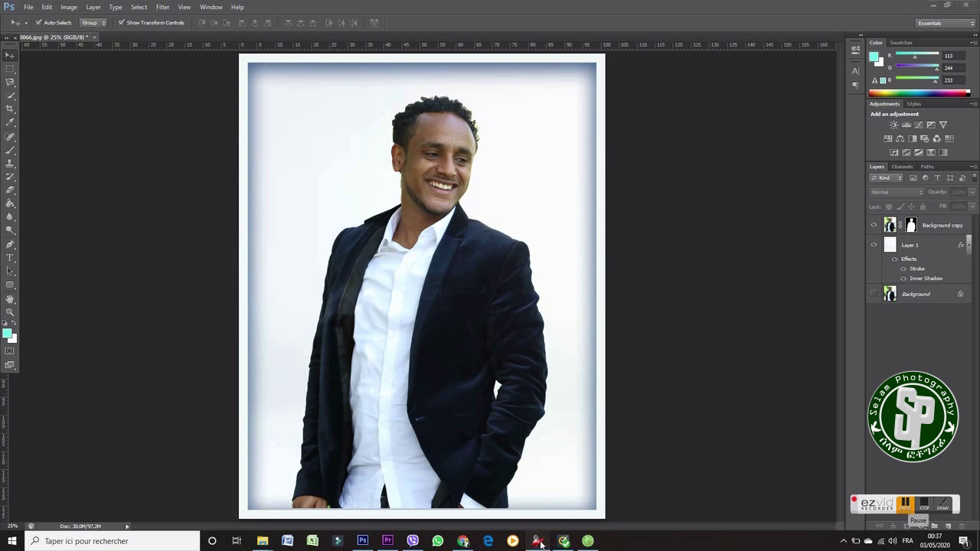